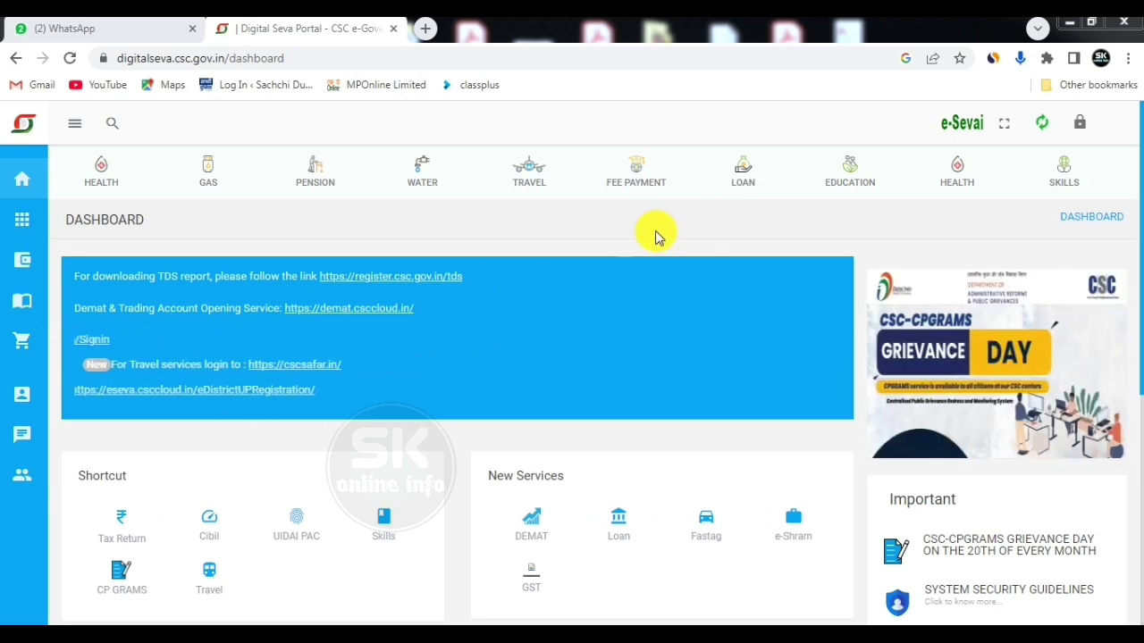
Search the portal's services for "statem".
click(111, 127)
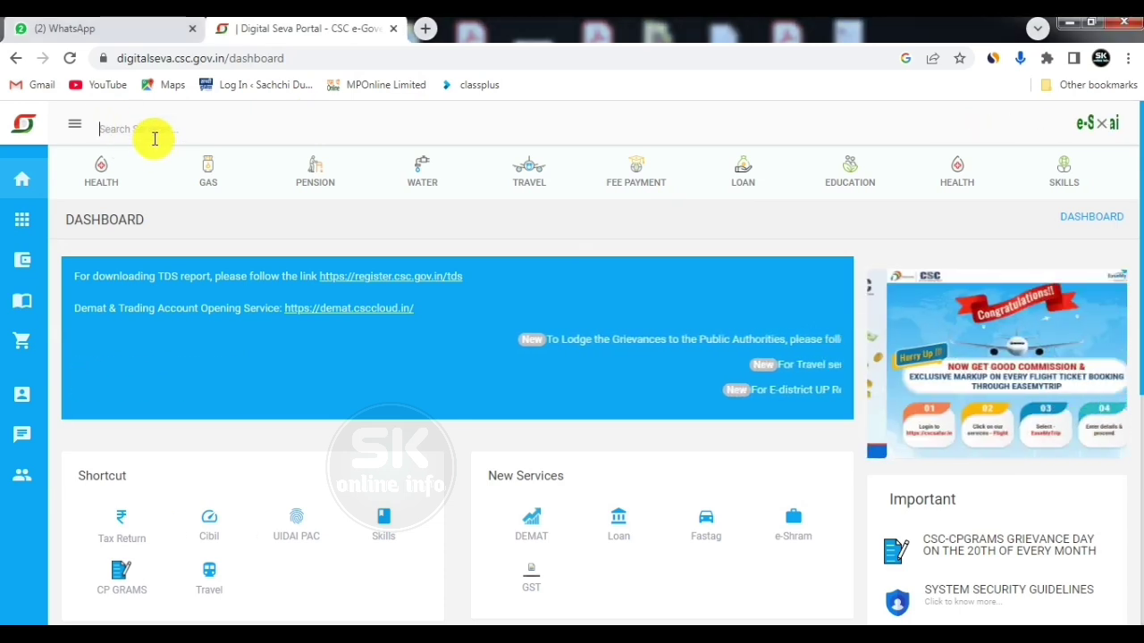
text(sta)
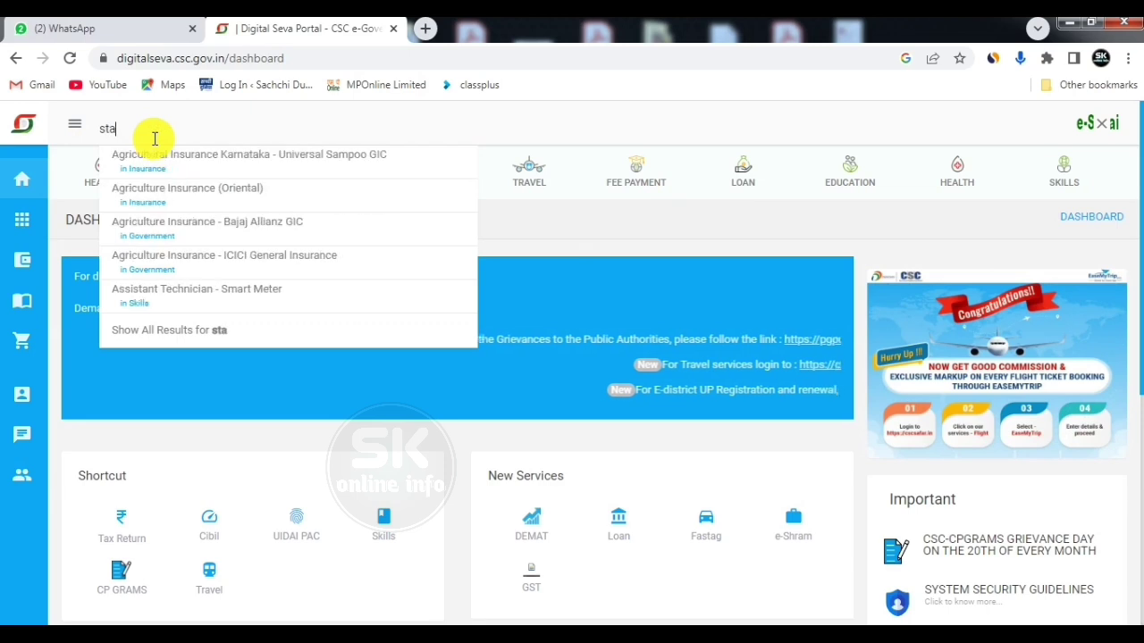
text(tem)
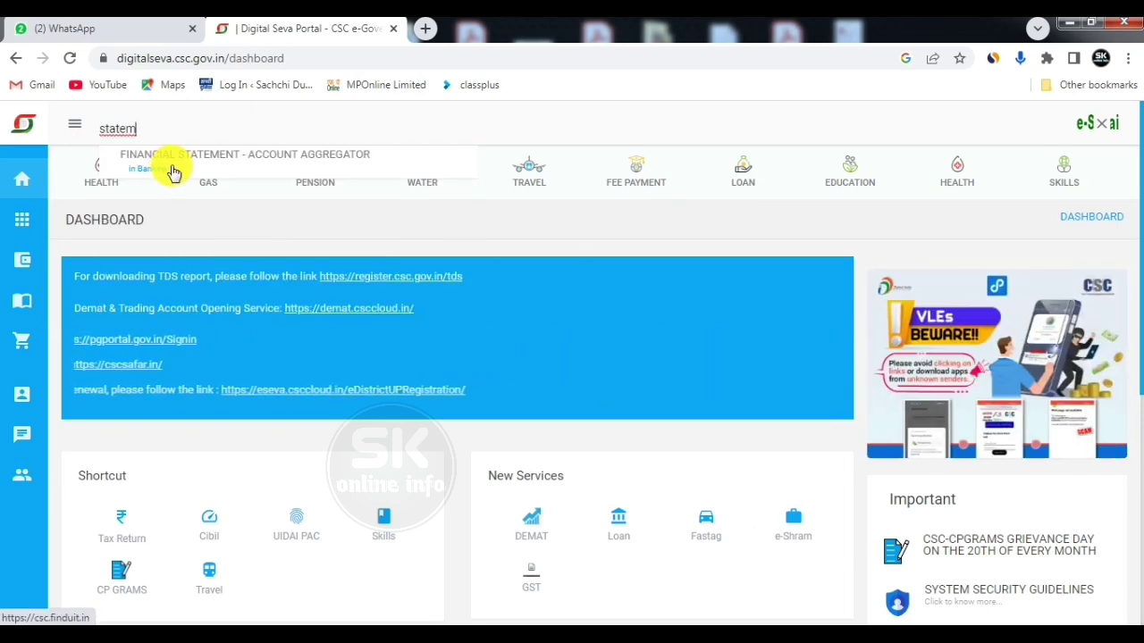
double_click(258, 124)
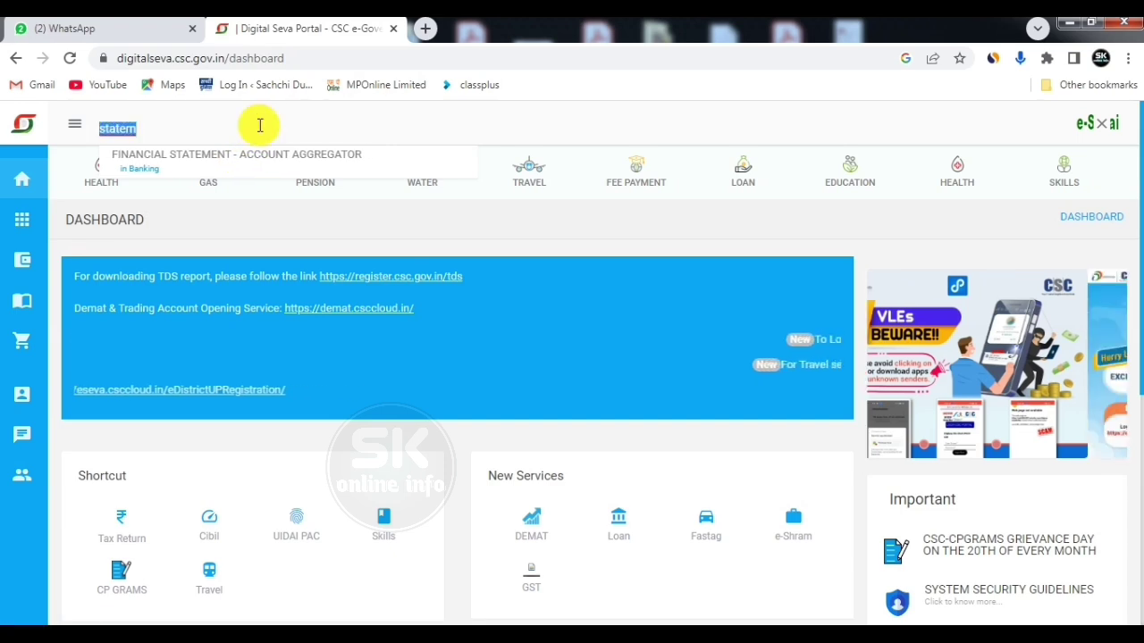
Filter the services list to new ones and open the Financial Statement - Account Aggregator service.
click(20, 224)
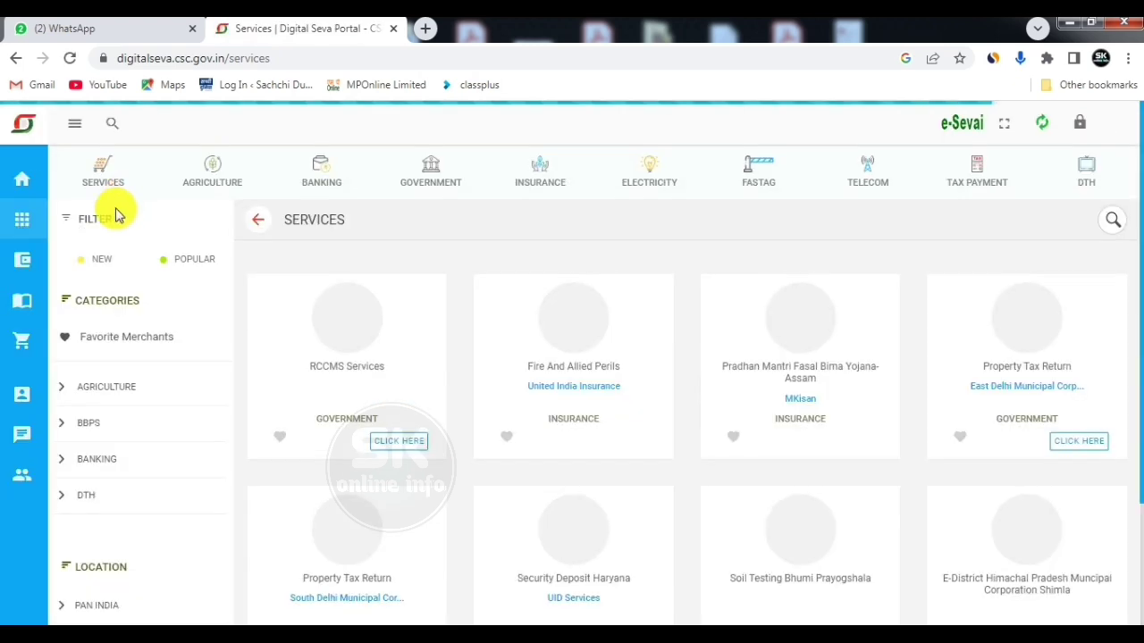
click(98, 264)
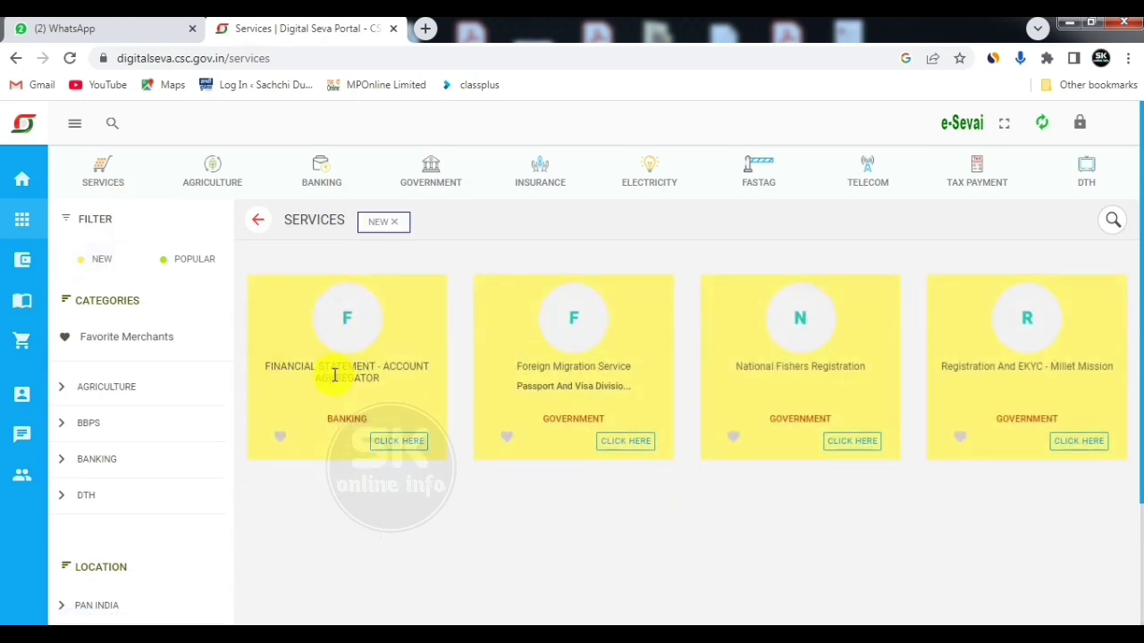
click(399, 443)
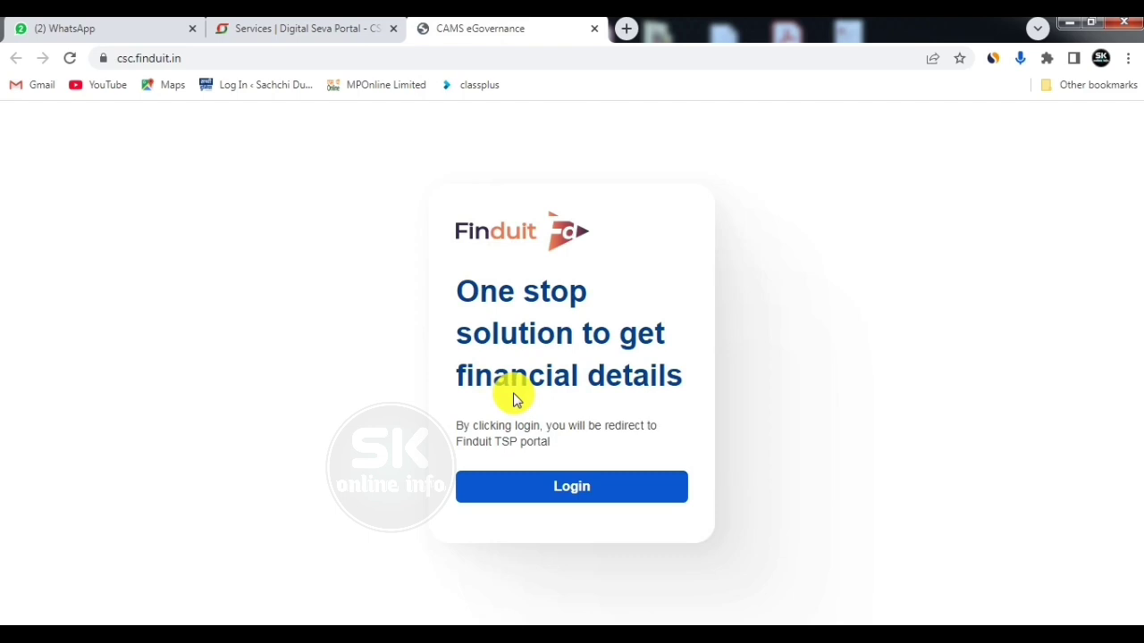
Log in to the Finduit portal and start a new statement request.
click(574, 496)
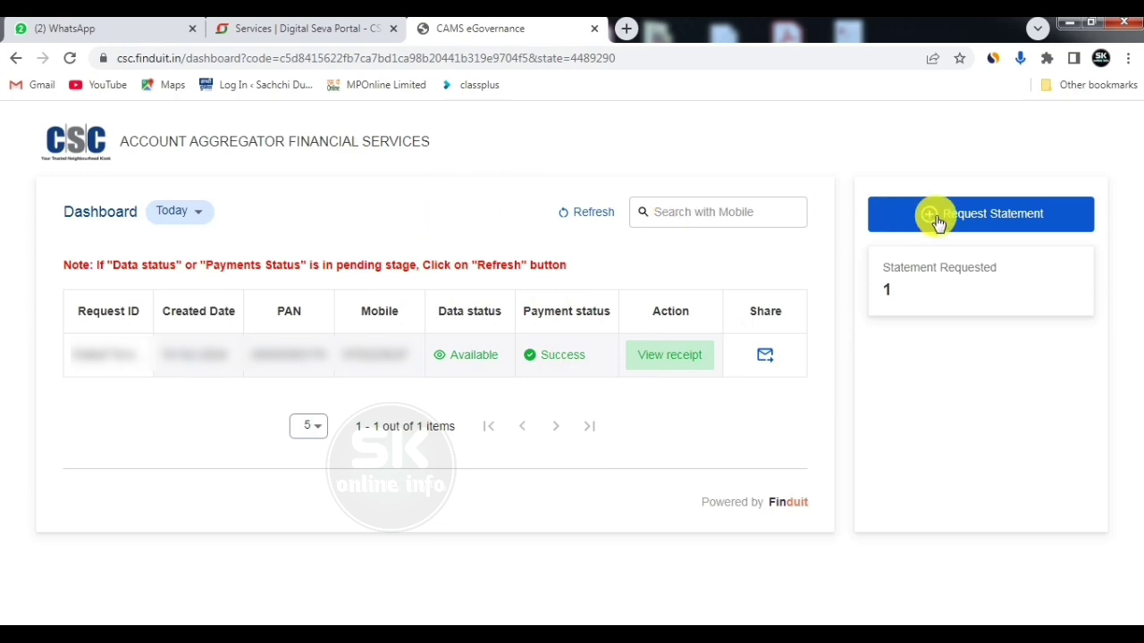
click(965, 213)
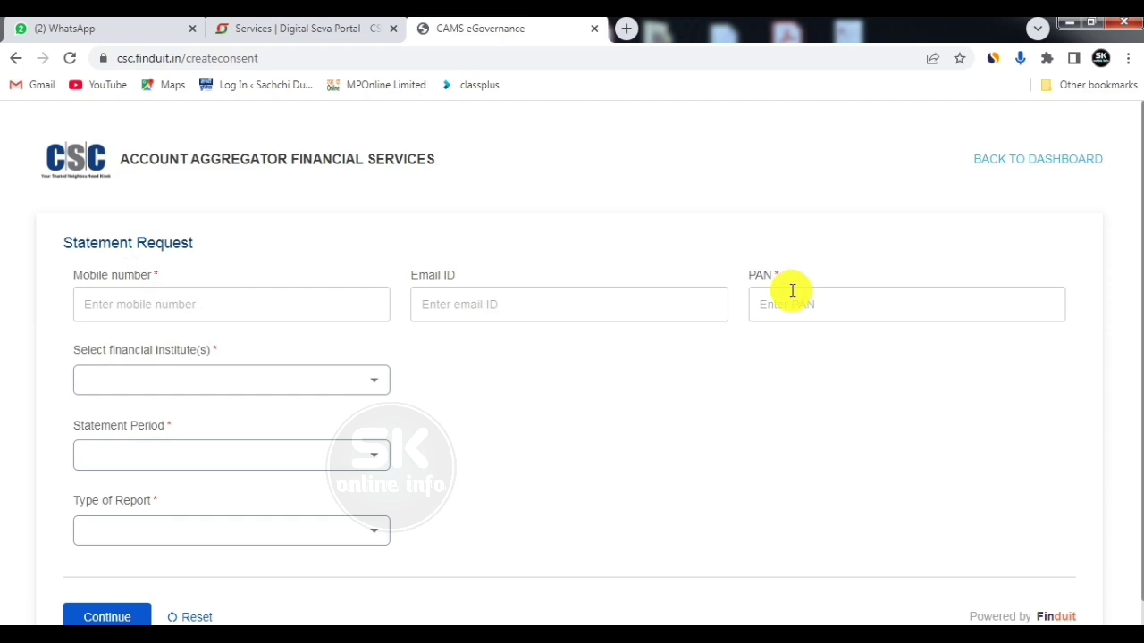
Look through the available financial institutes and choose Bank Of India for the statement request.
click(156, 381)
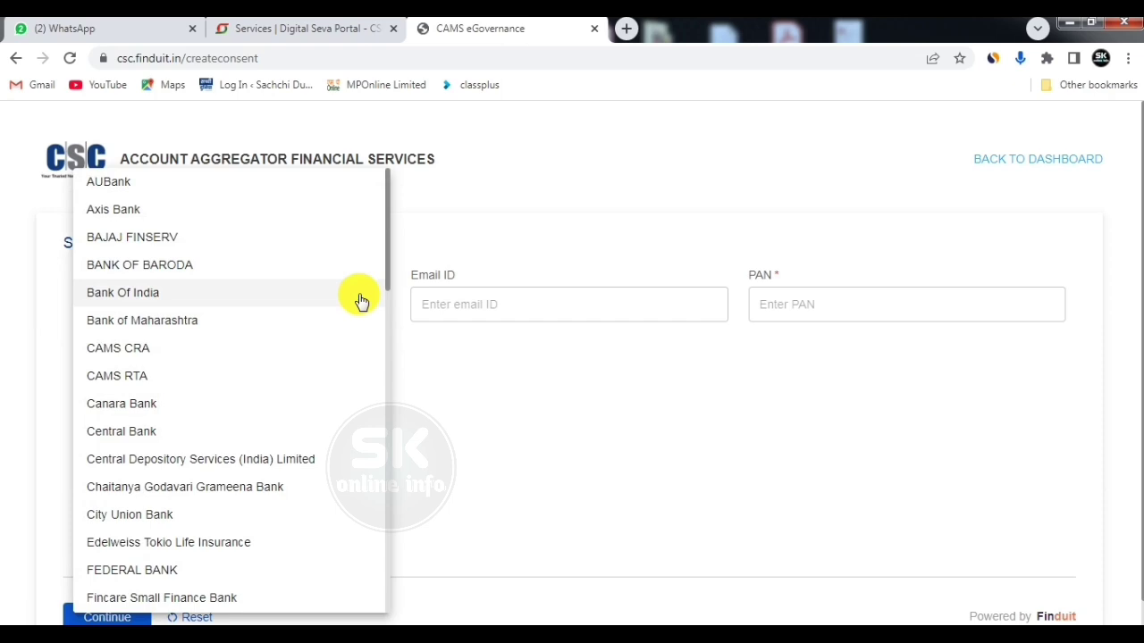
key(Down)
key(Down)
key(Down)
key(Down)
key(Down)
key(Down)
key(Down)
key(Down)
key(Down)
key(Down)
key(Down)
key(Down)
key(Down)
key(Down)
key(Down)
key(Down)
key(Down)
key(Down)
key(Down)
key(Down)
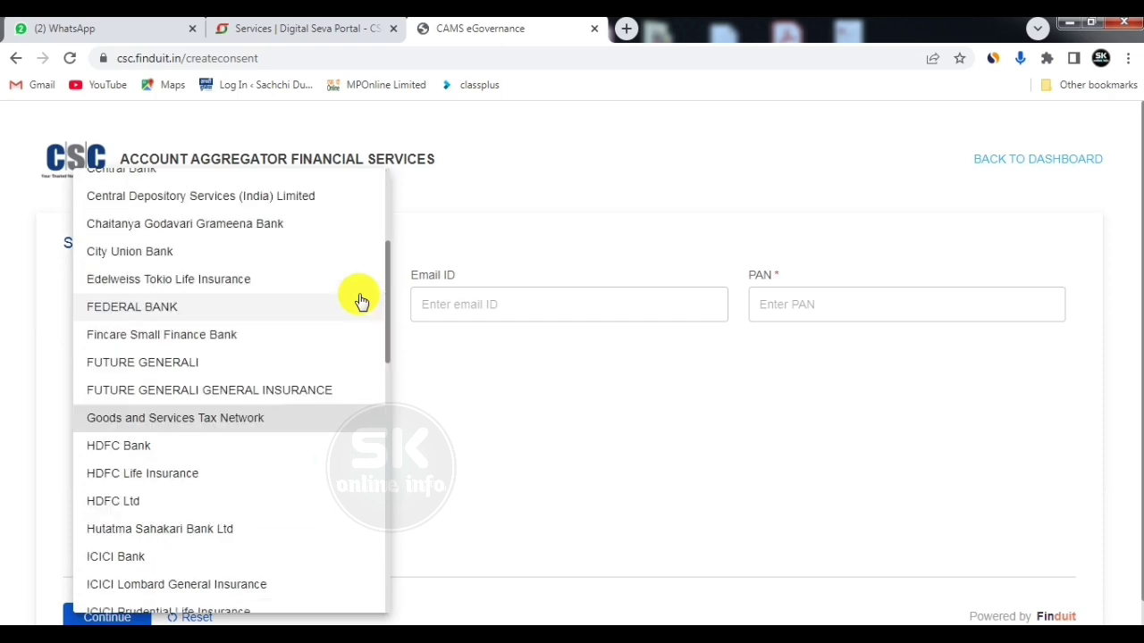
key(Down)
key(Down)
key(Down)
key(Down)
key(Down)
key(Down)
key(Down)
key(Down)
key(Down)
key(Down)
key(Down)
key(Down)
key(Down)
key(Down)
key(Down)
key(Down)
key(Down)
key(Down)
key(Down)
key(Down)
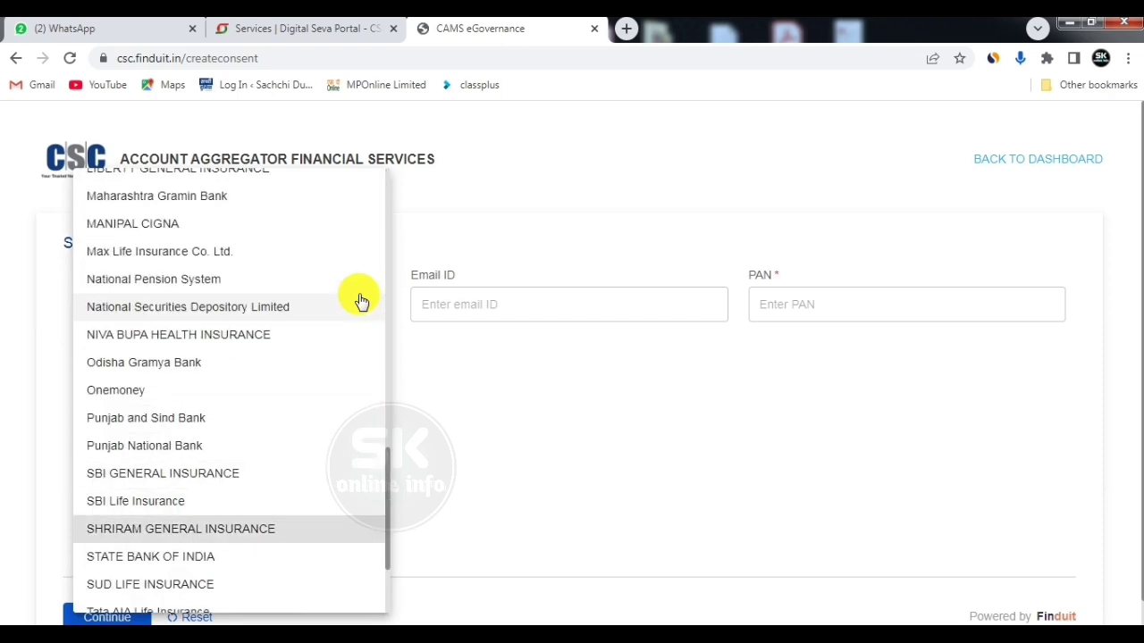
key(Down)
key(Down)
key(Down)
key(Down)
key(Down)
key(Down)
key(Down)
key(Down)
key(Down)
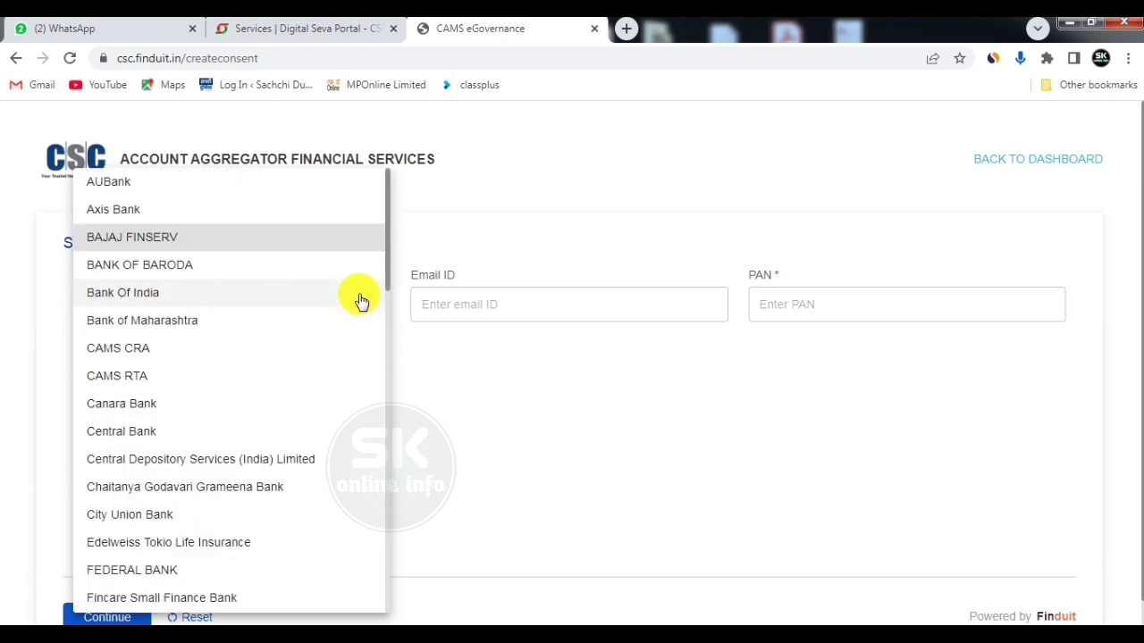
click(146, 295)
click(146, 295)
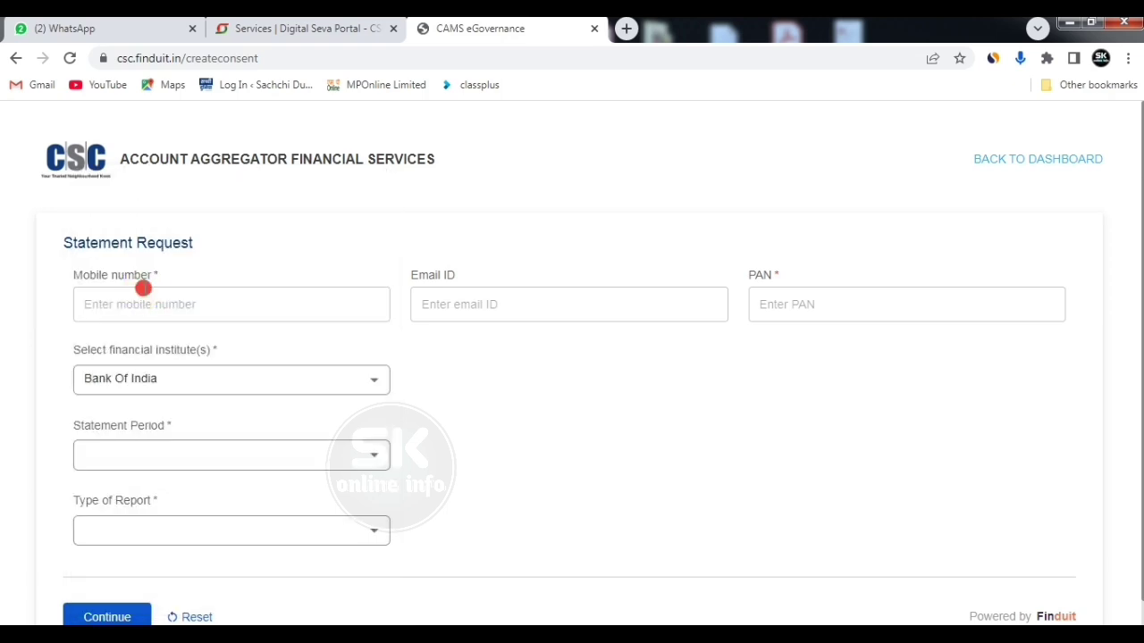
Set the statement period to 6 months and the report type to Bank Statement - 6 Month, and submit the request.
click(127, 456)
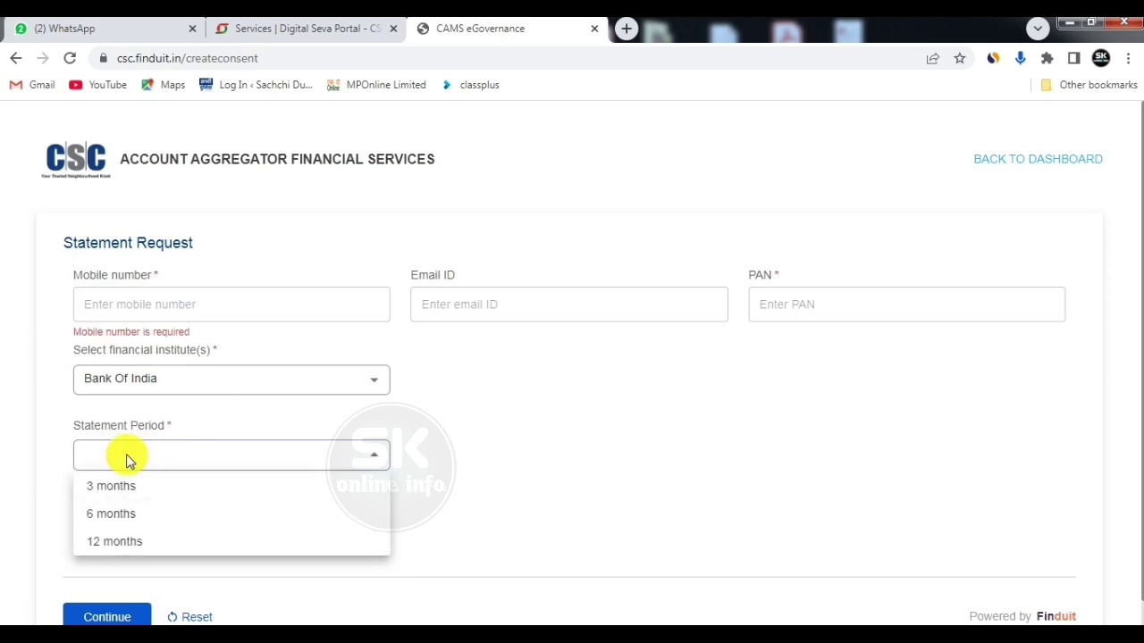
click(158, 517)
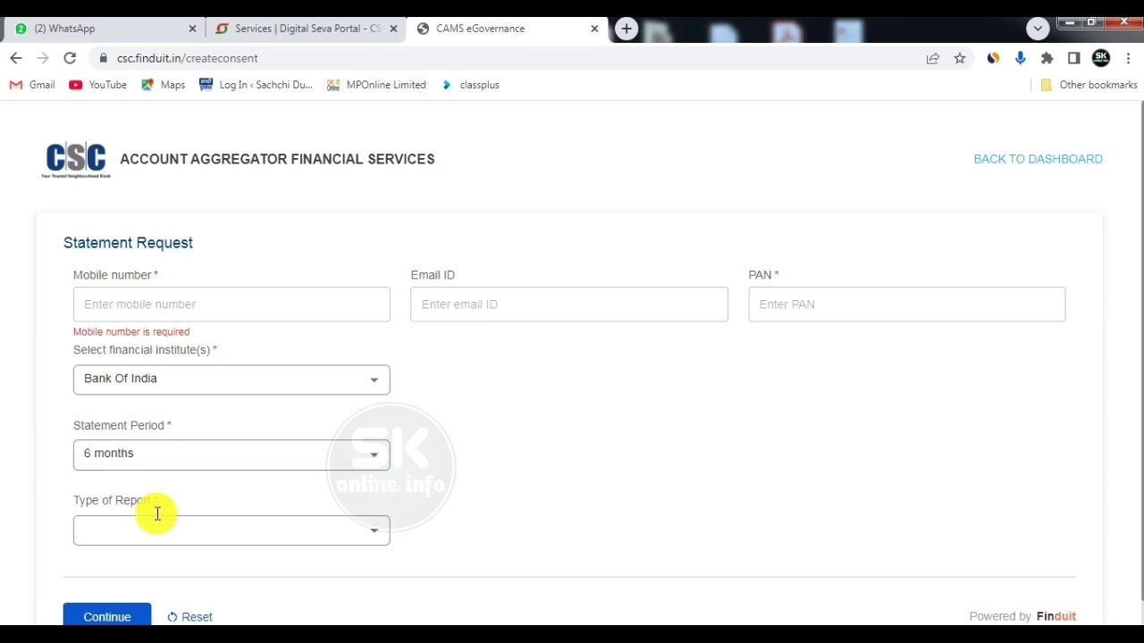
click(231, 529)
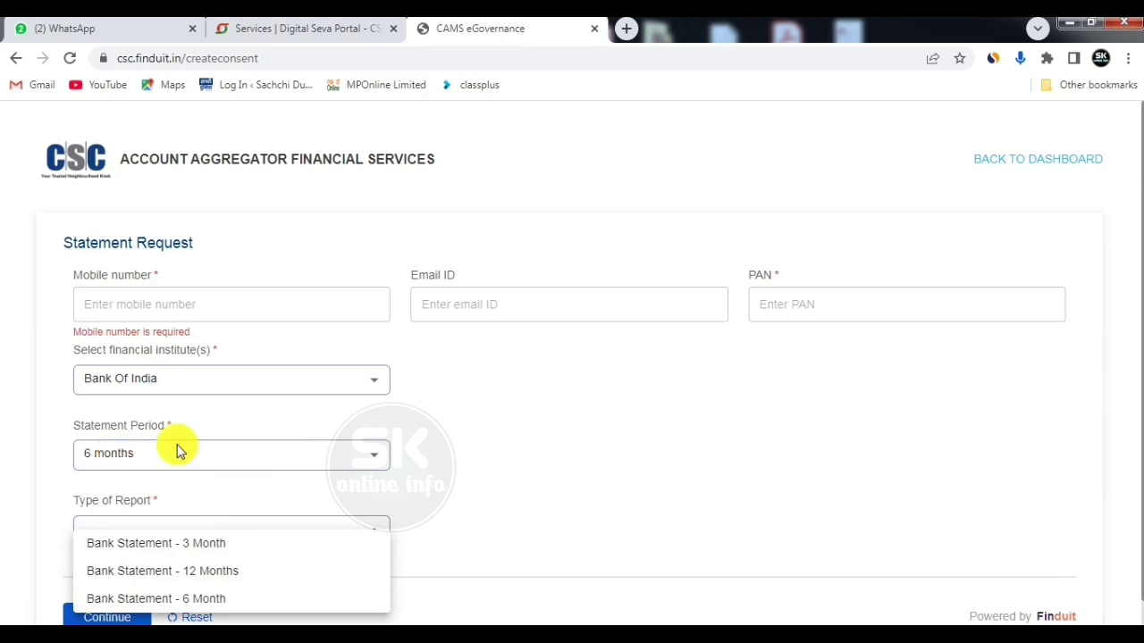
click(187, 592)
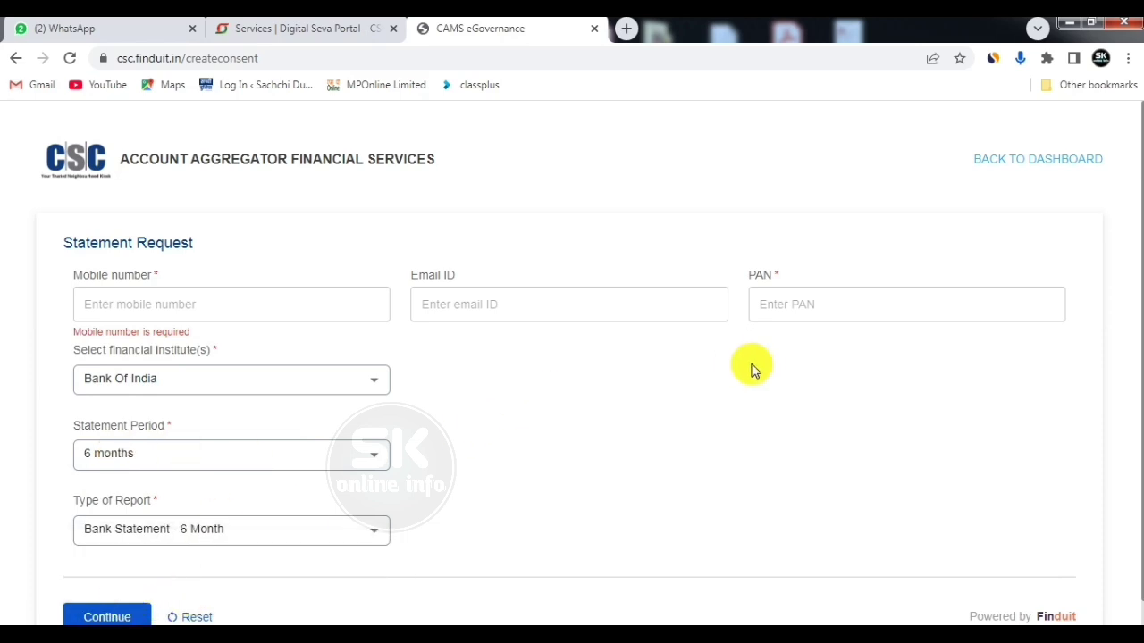
scroll(749, 366, down, 1)
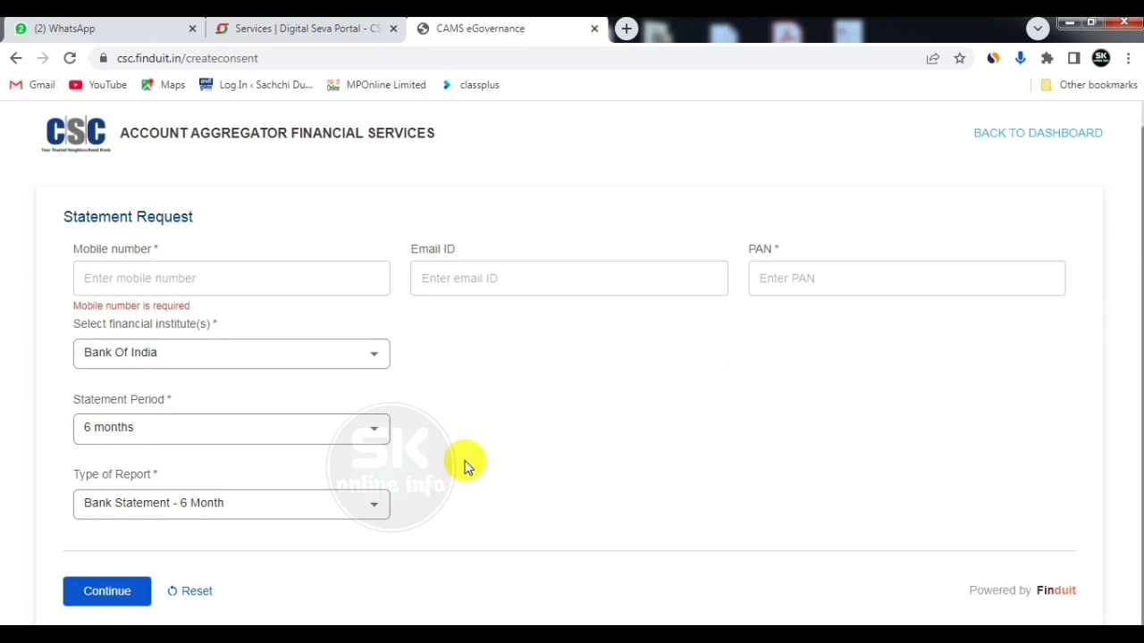
click(134, 593)
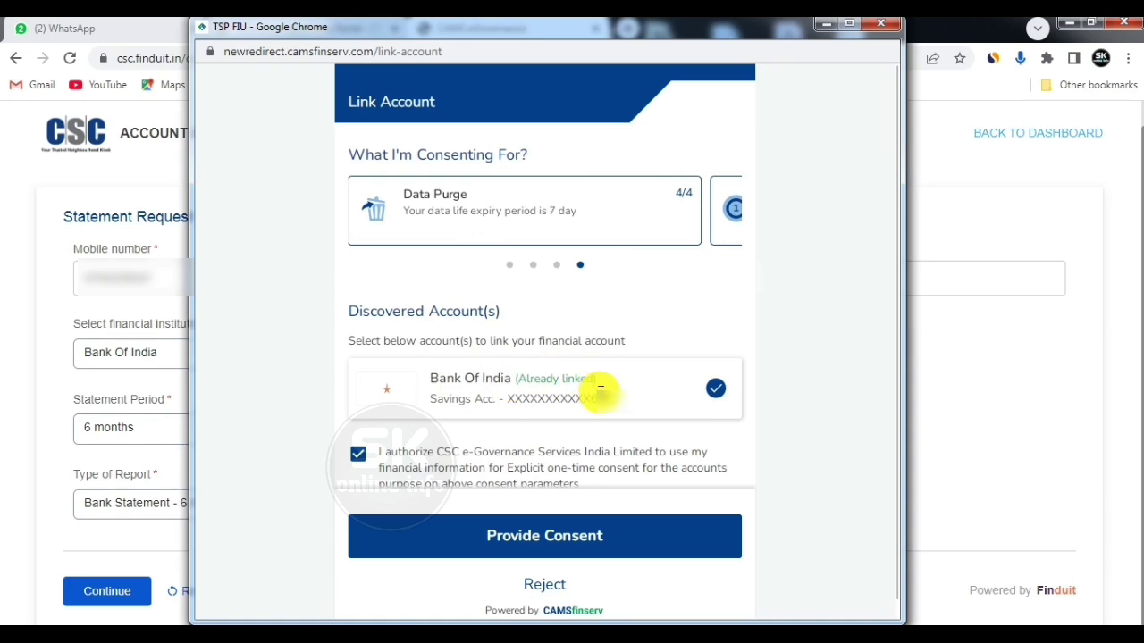
Select the discovered Bank Of India savings account and provide consent for the one-time data fetch.
drag(590, 398, 633, 395)
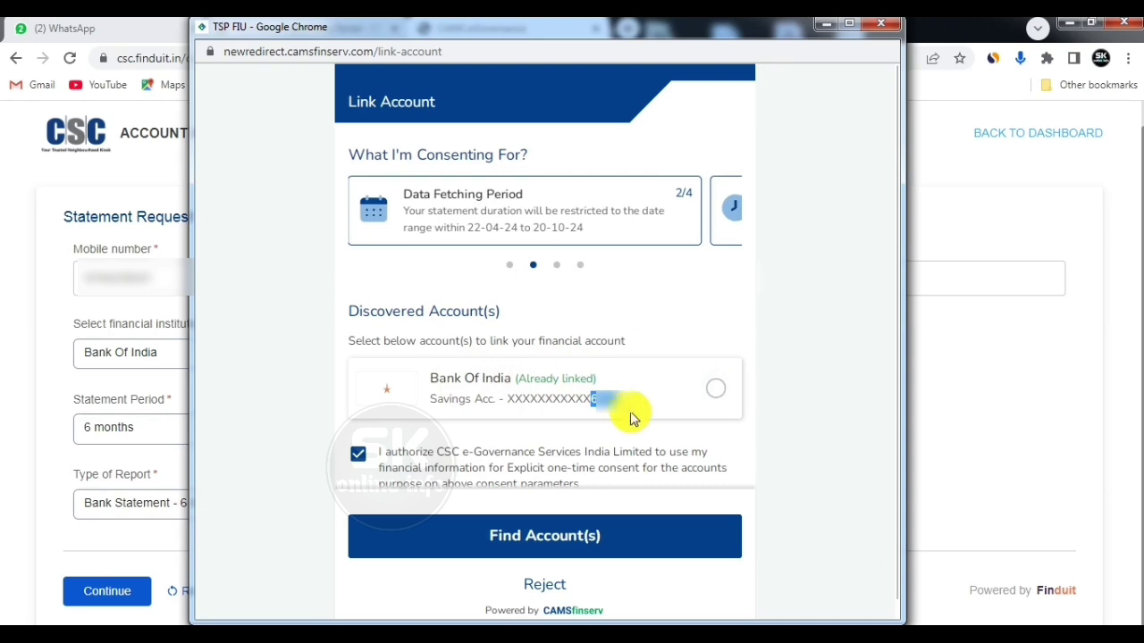
click(720, 393)
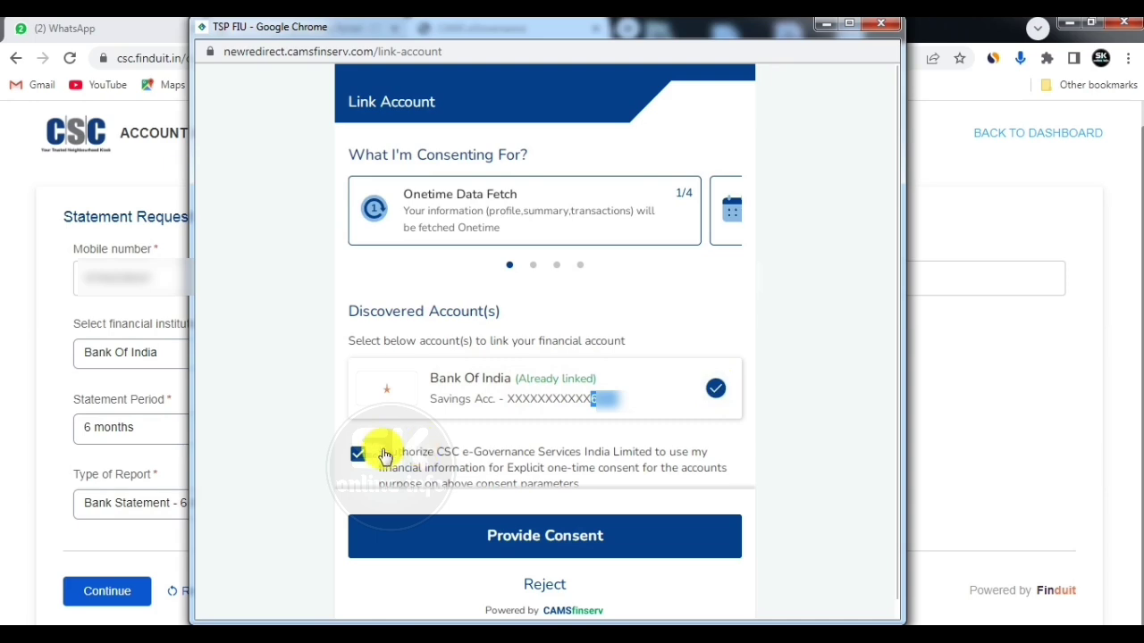
click(556, 540)
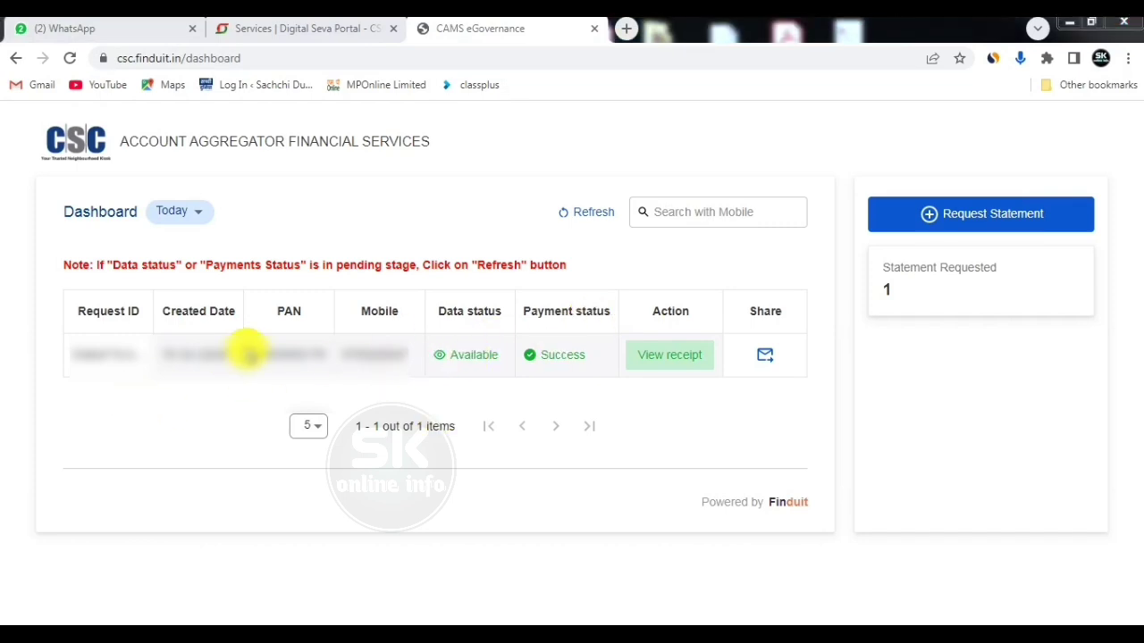
Refresh the dashboard to update the new request's data status, and check the payment status of both requests.
click(575, 218)
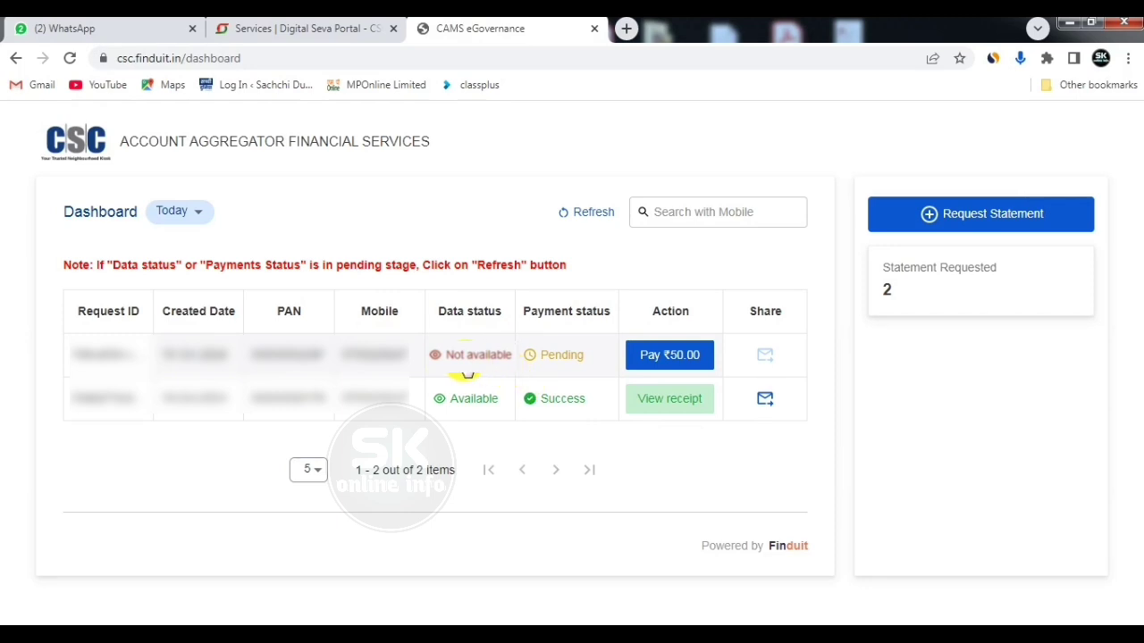
click(594, 217)
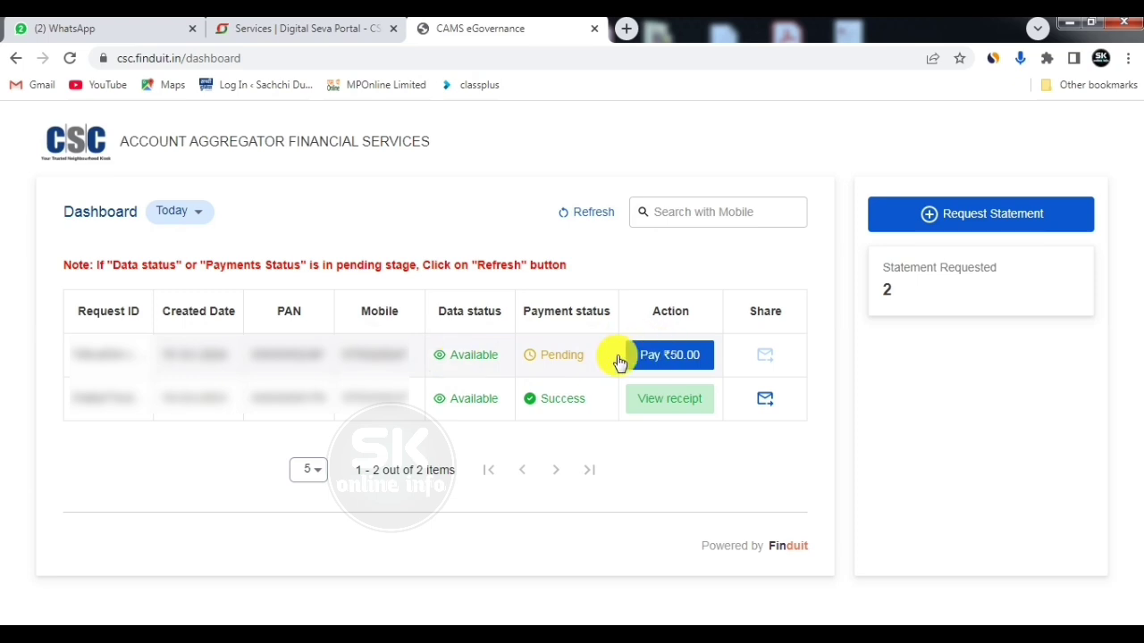
double_click(553, 355)
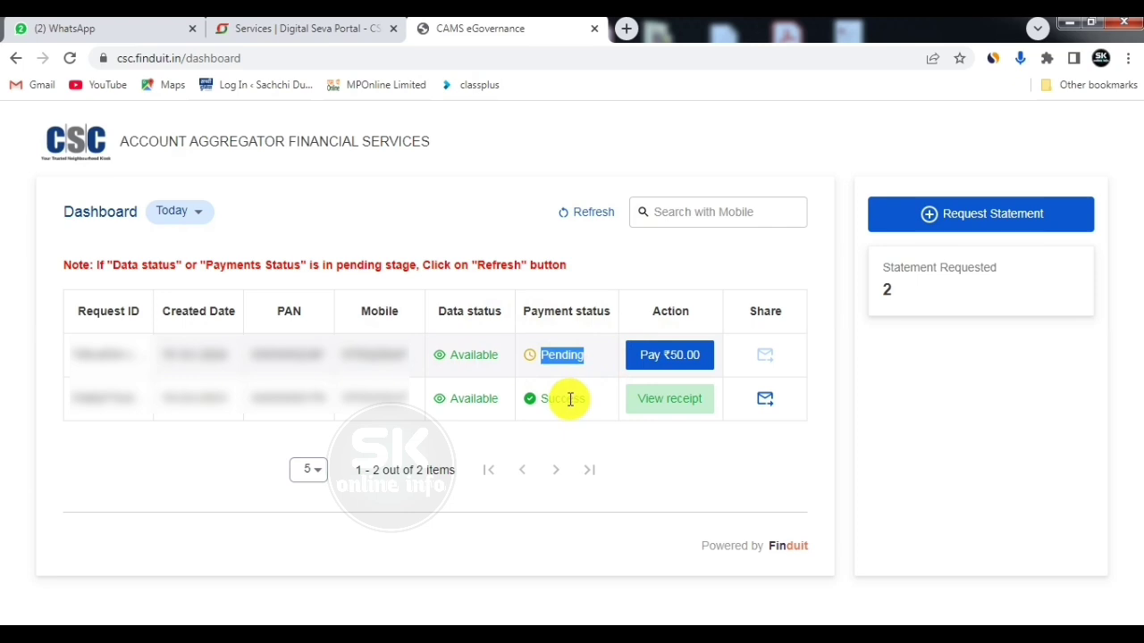
double_click(570, 399)
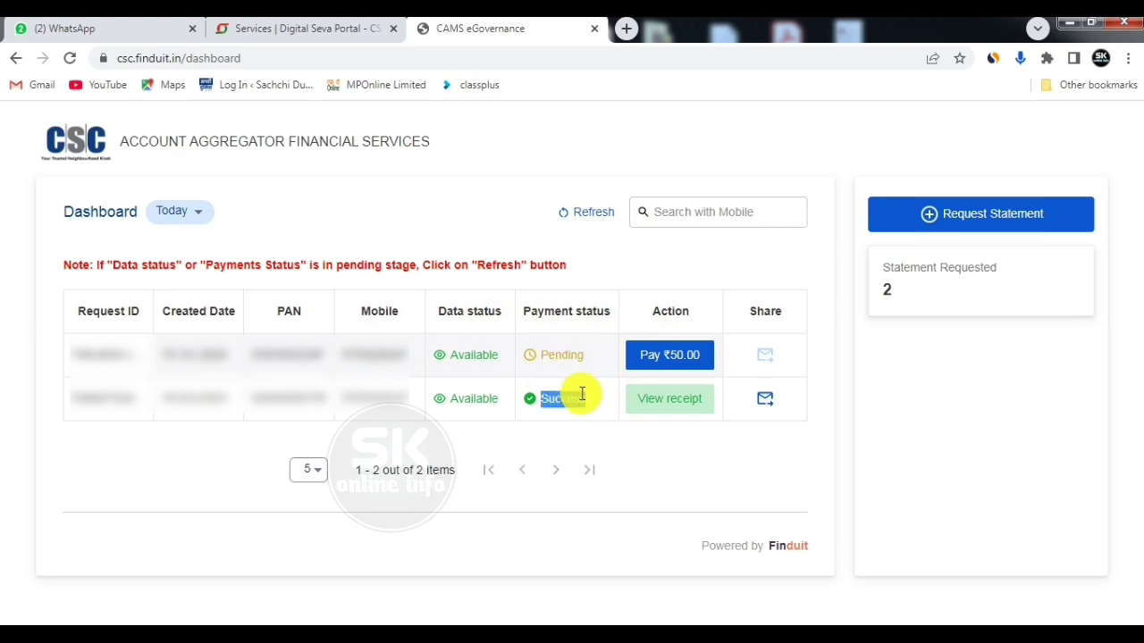
Open the ₹50.00 payment page for the unpaid request, widen its window and check the sale and wallet amounts.
click(678, 358)
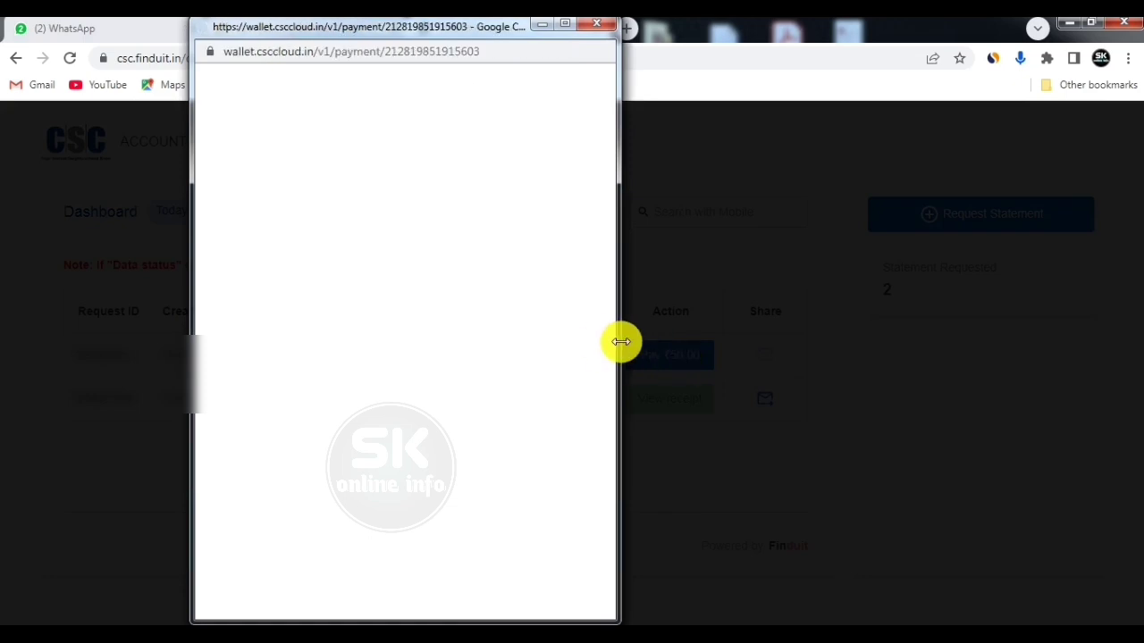
drag(621, 341, 888, 339)
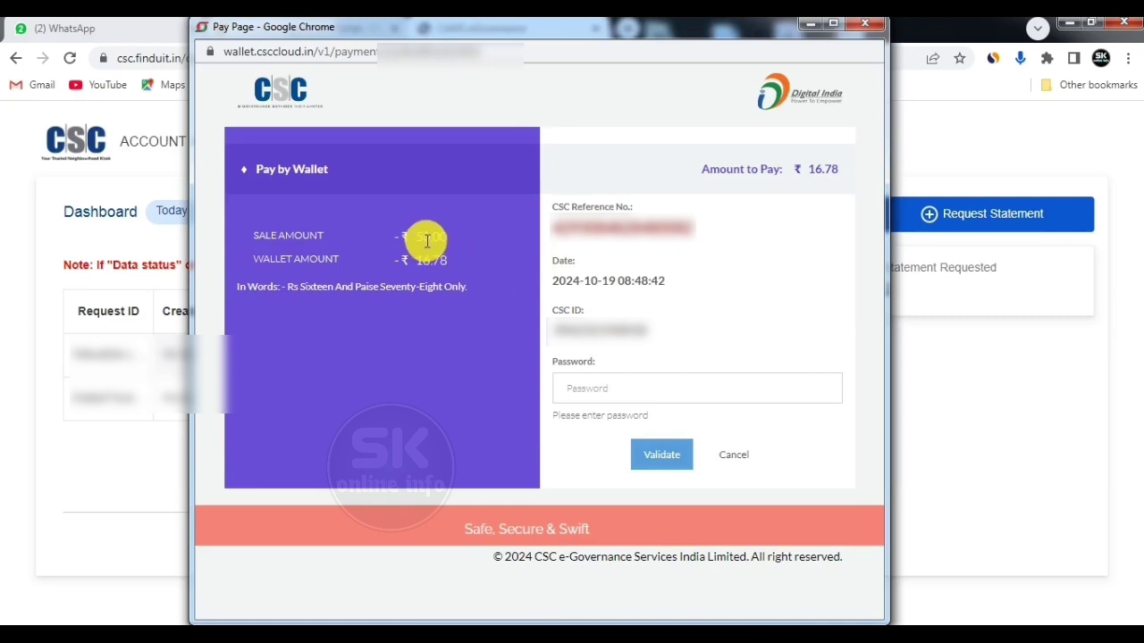
double_click(426, 240)
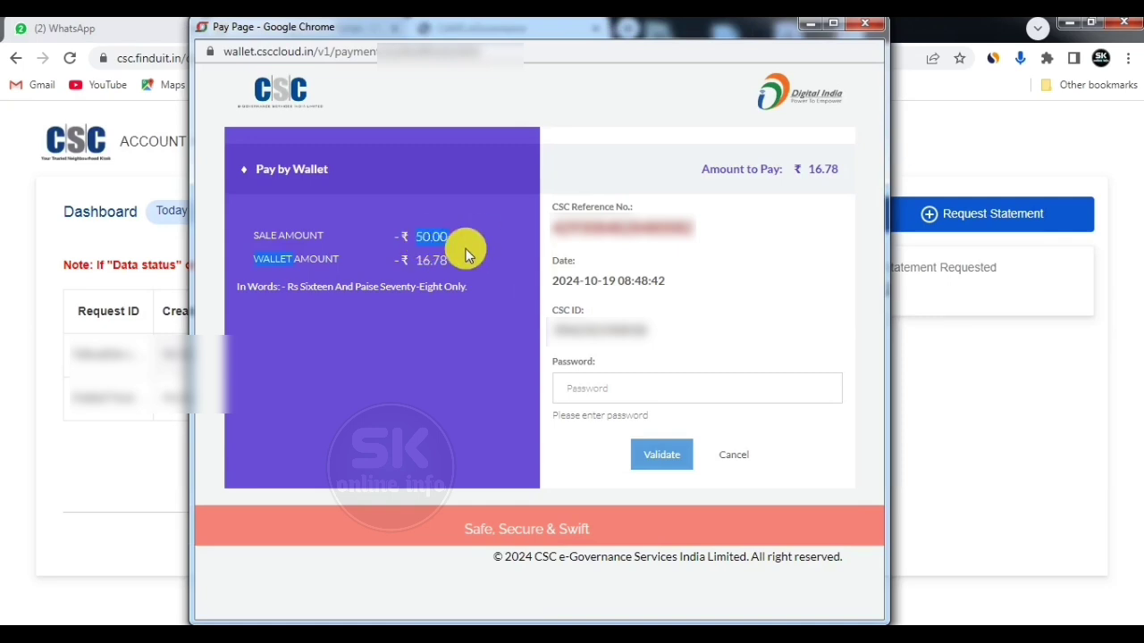
double_click(436, 260)
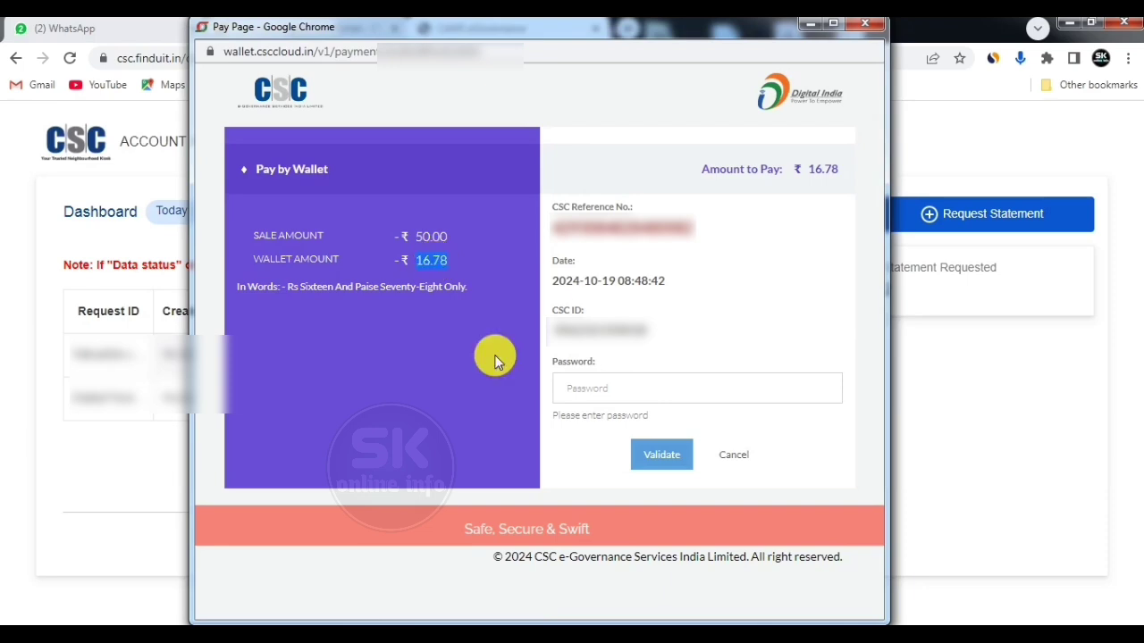
Enter the wallet account password and validate the payment.
click(596, 390)
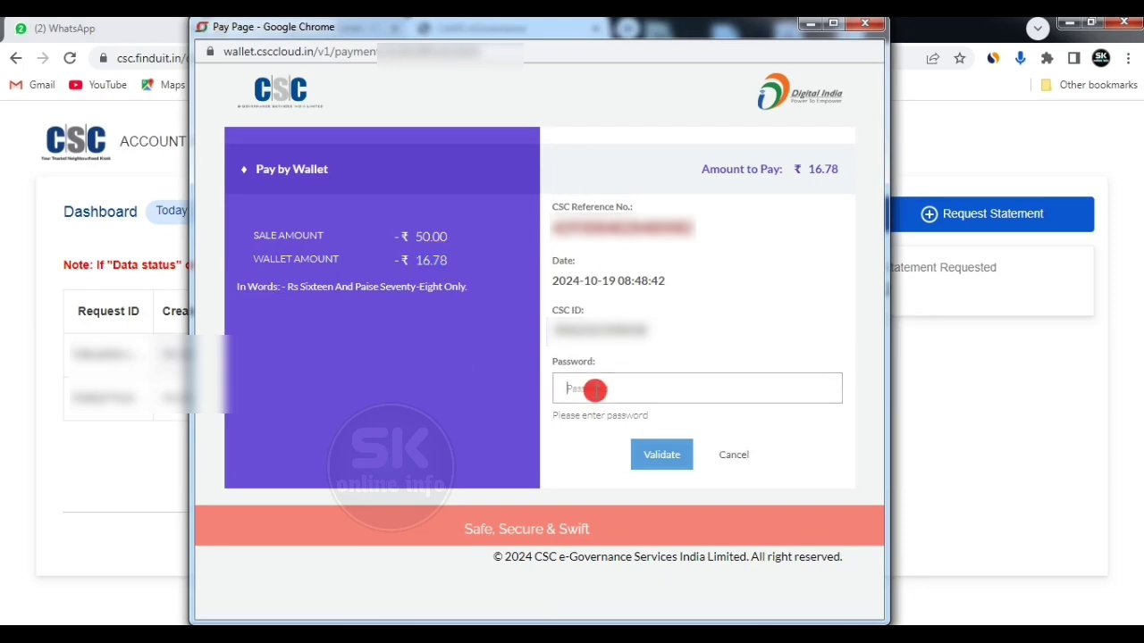
key(ctrl+v)
click(659, 454)
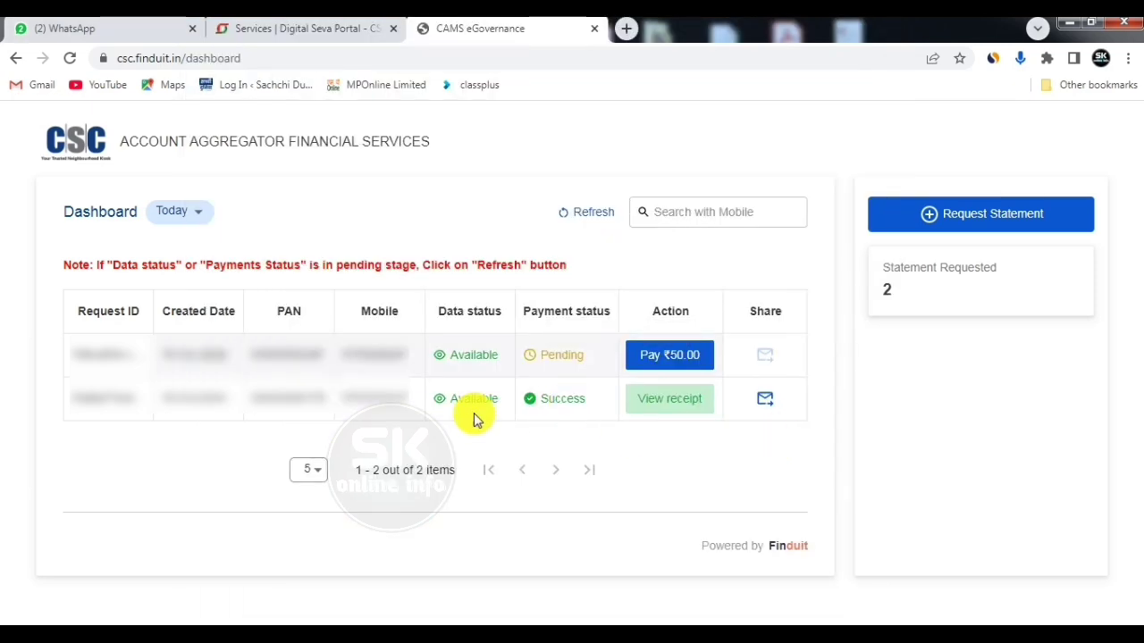
Open the payment receipt of the already paid request and check its total amount.
click(685, 404)
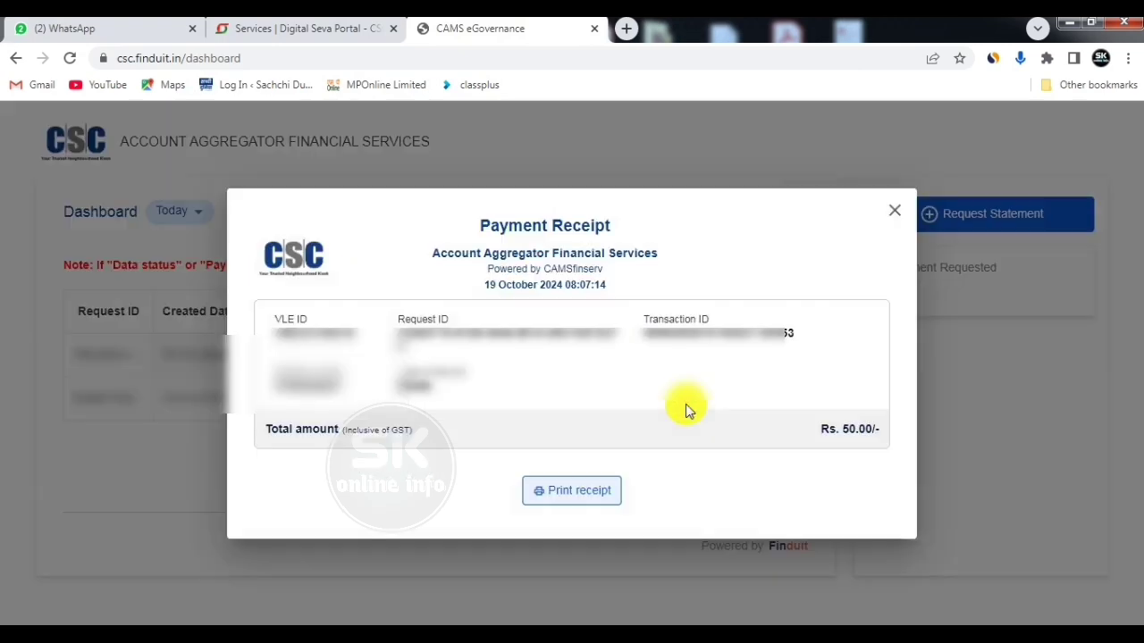
triple_click(850, 431)
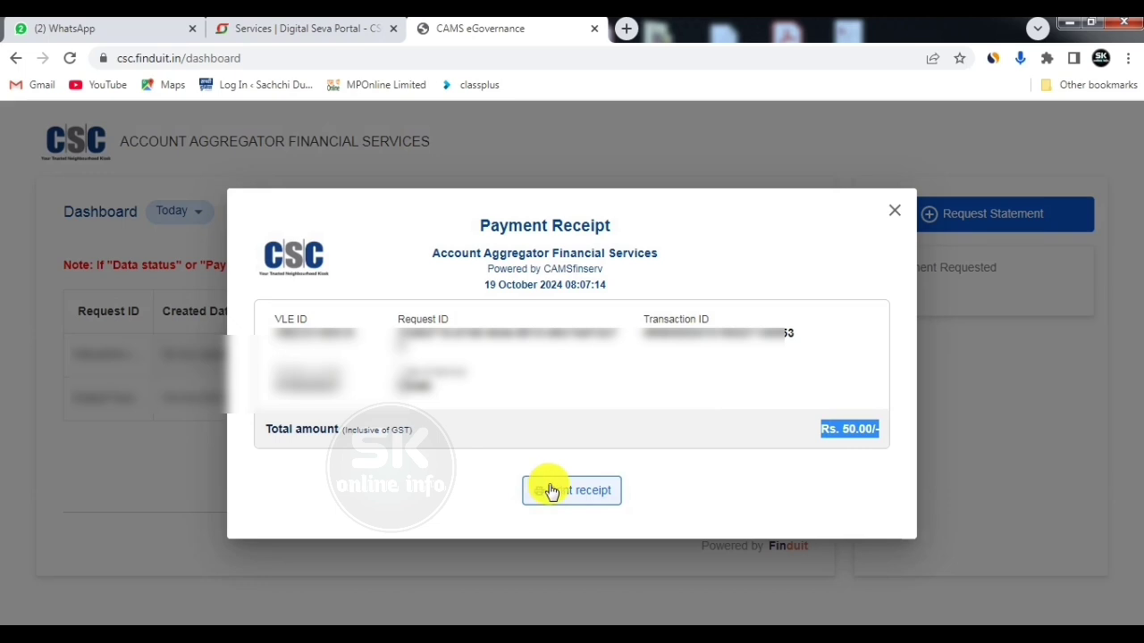
Close the payment receipt and share the paid request's statement with the customer.
click(893, 212)
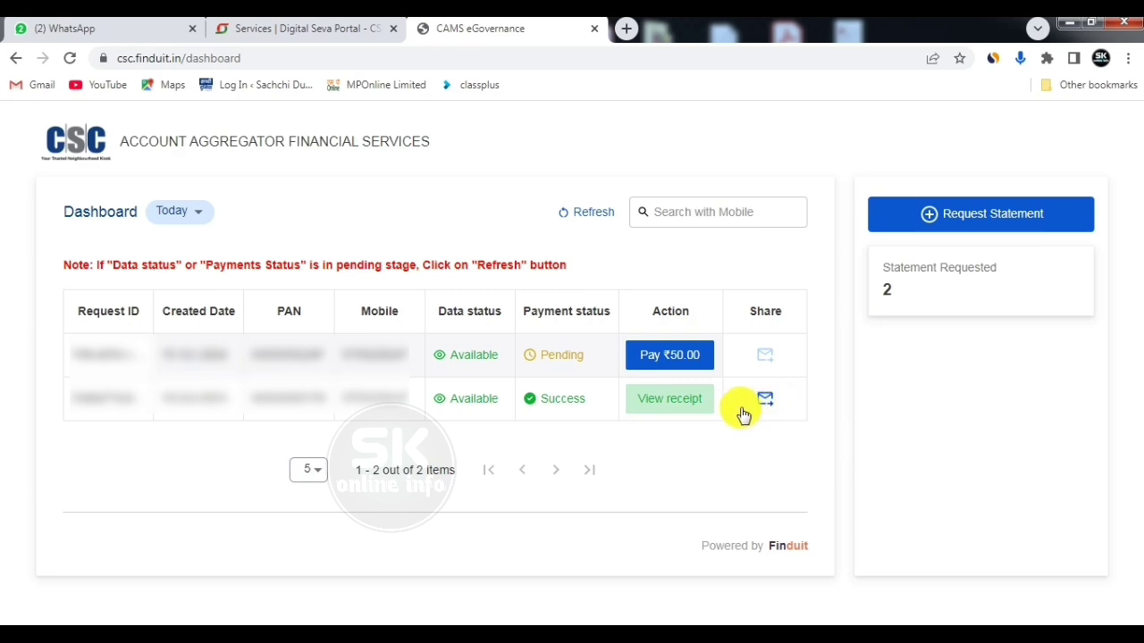
click(764, 407)
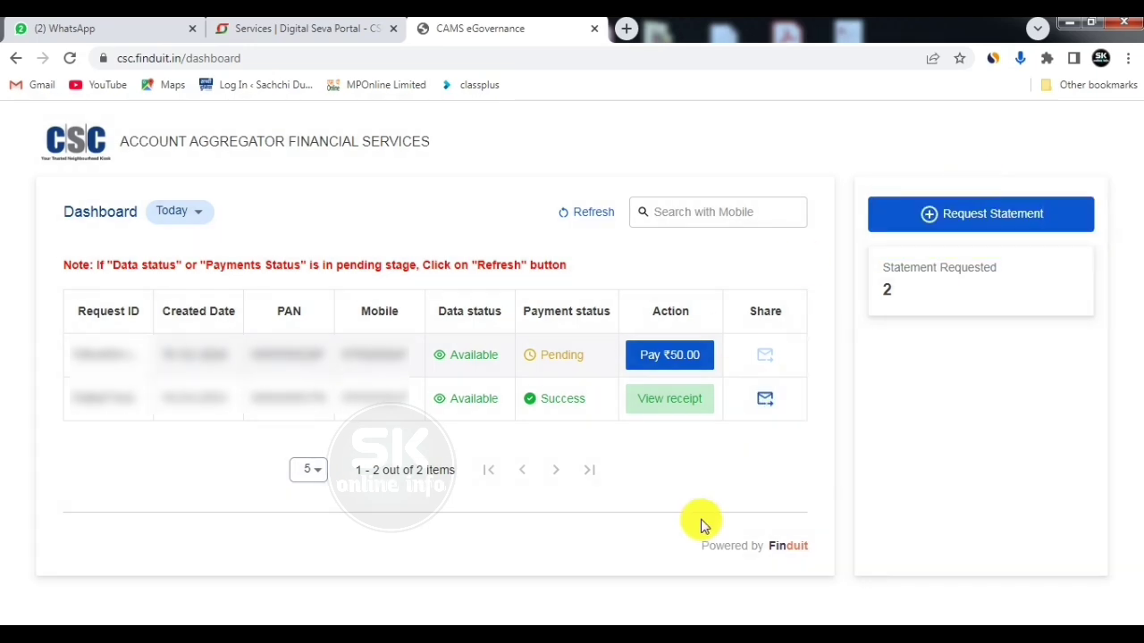
Switch to WhatsApp, open the statement download link from the CSC message, and check the statement's end date.
click(82, 30)
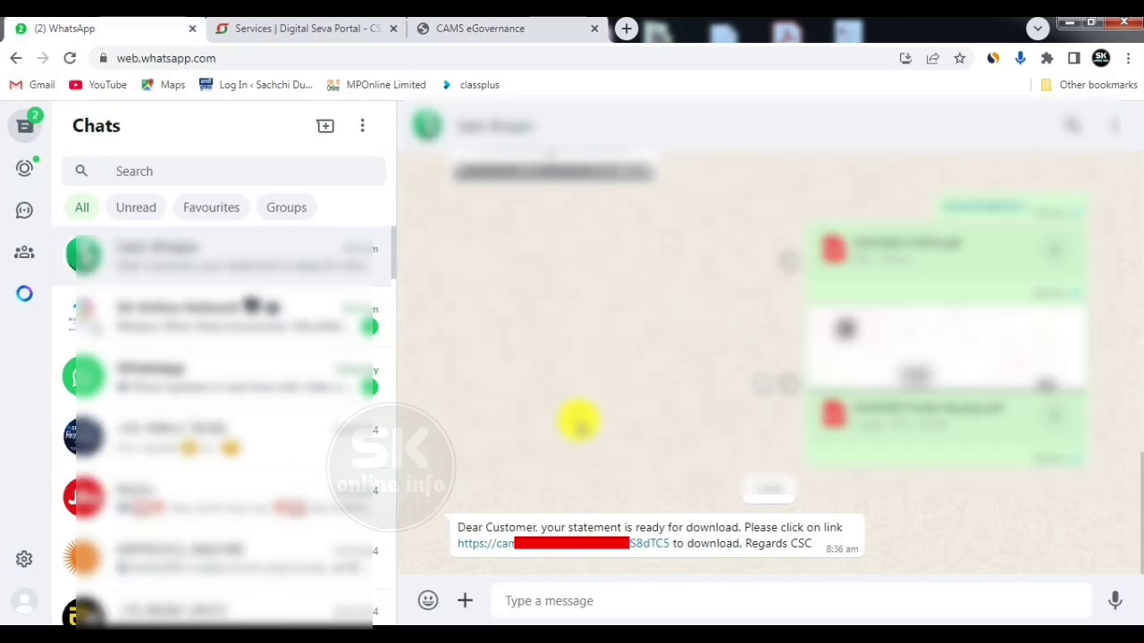
click(555, 554)
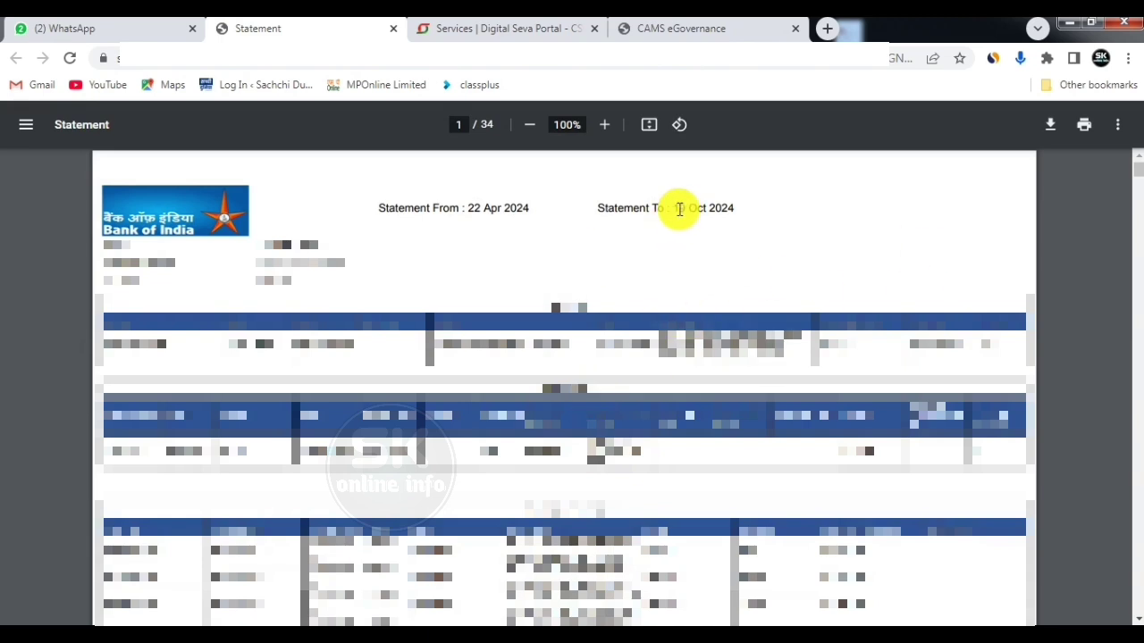
mouse_move(675, 208)
mouse_down()
mouse_move(765, 199)
mouse_move(816, 230)
mouse_move(723, 231)
mouse_up()
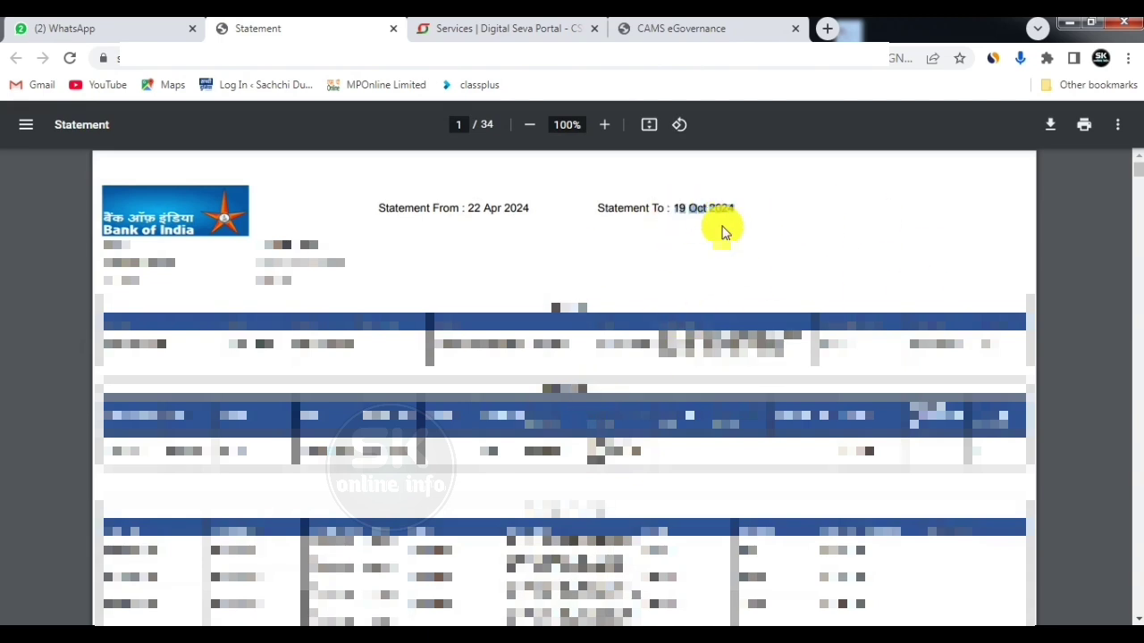
click(724, 230)
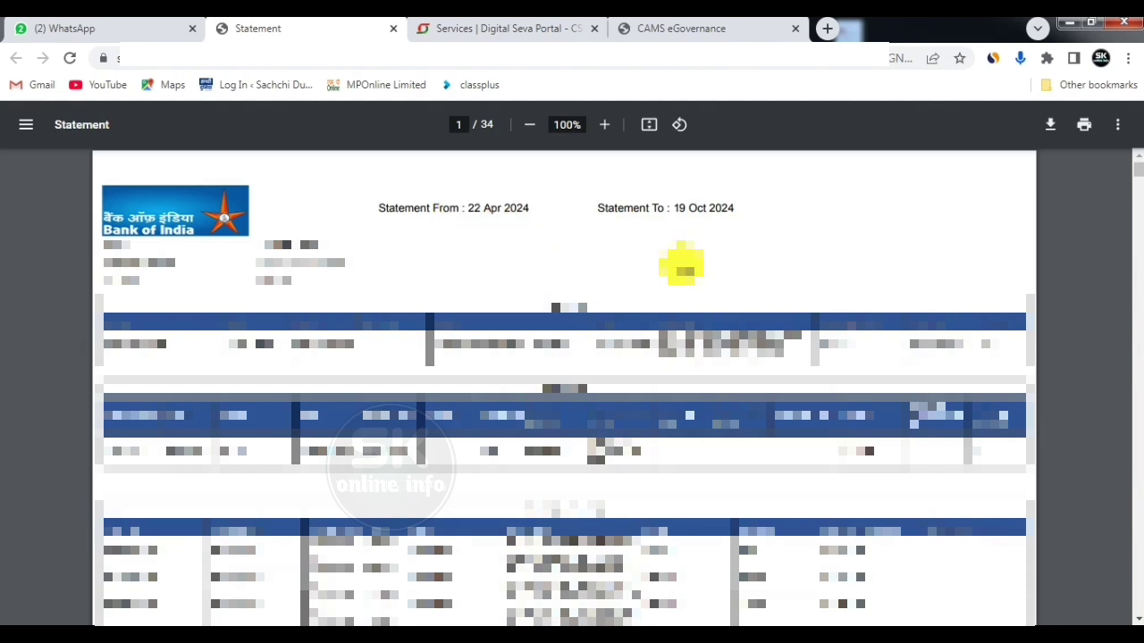
Examine the transaction tables of the Bank of India statement from page 1 through page 13.
click(597, 477)
scroll(599, 475, down, 2)
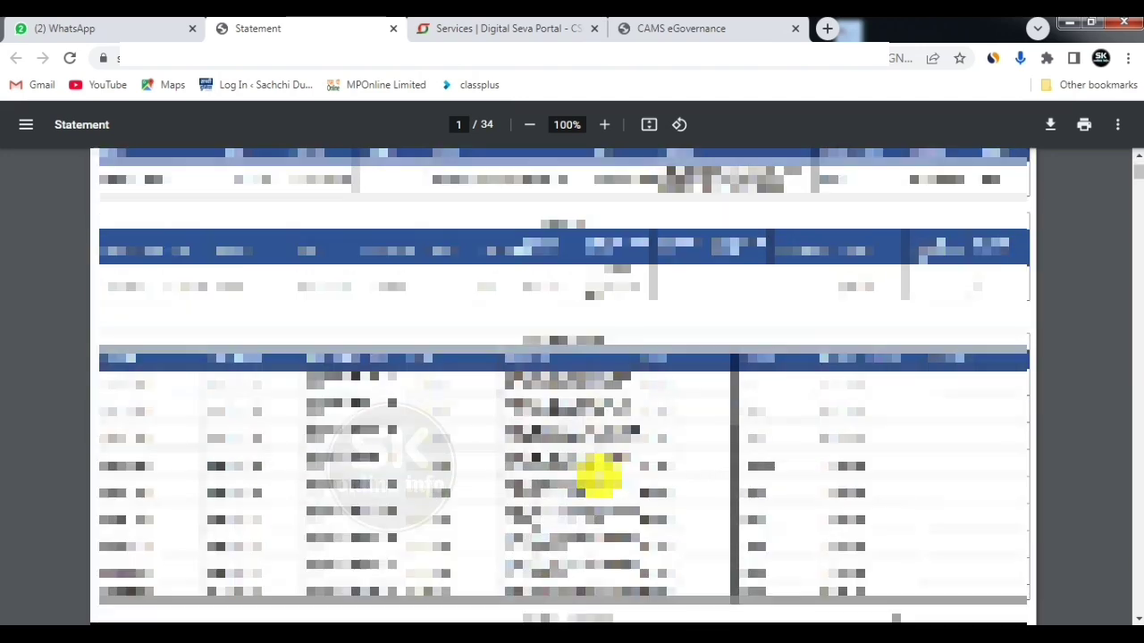
scroll(599, 477, down, 3)
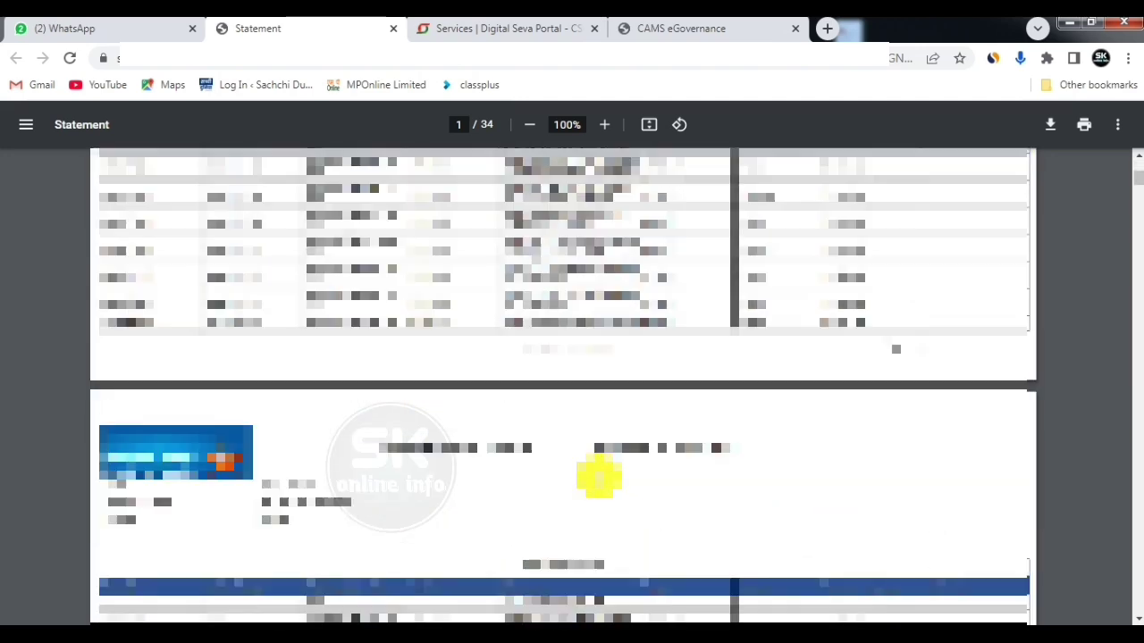
scroll(598, 477, down, 20)
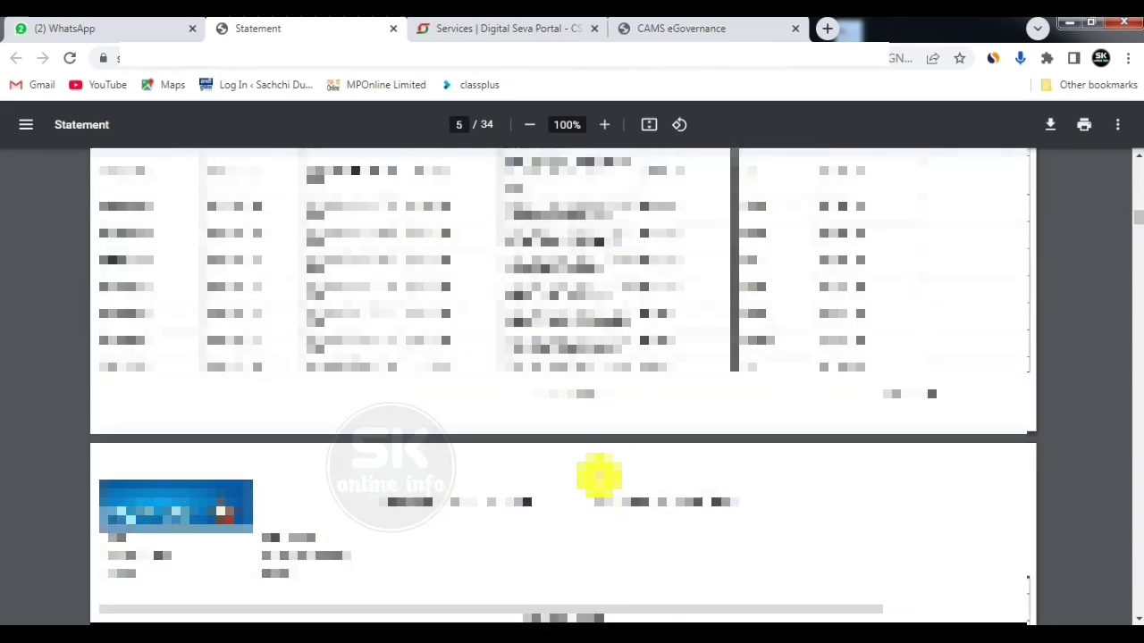
scroll(598, 477, down, 5)
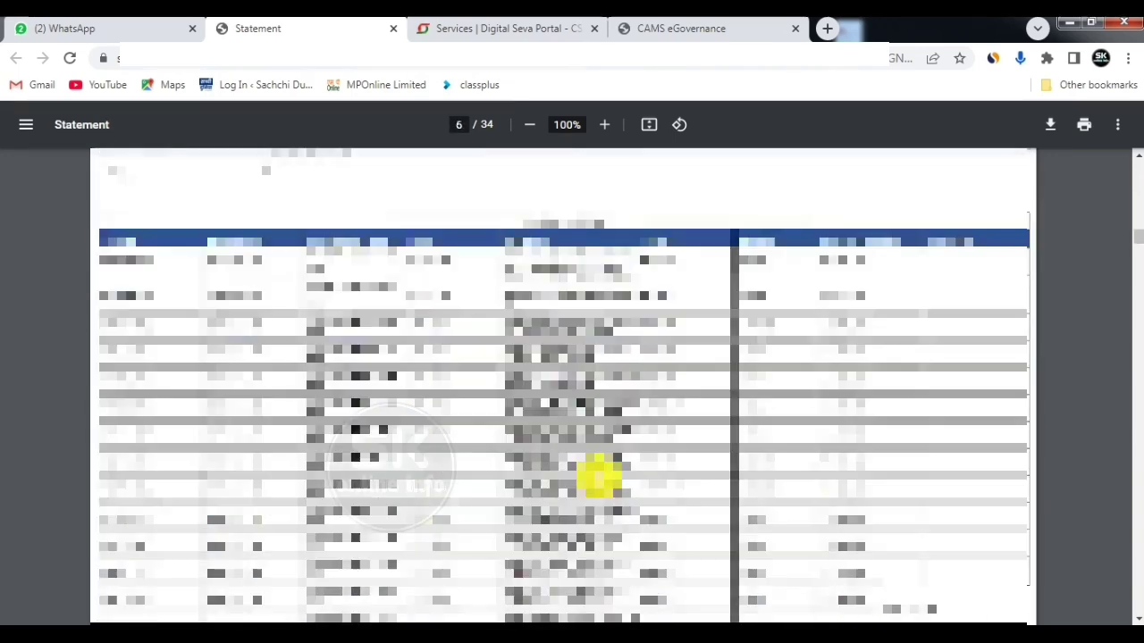
scroll(599, 477, down, 20)
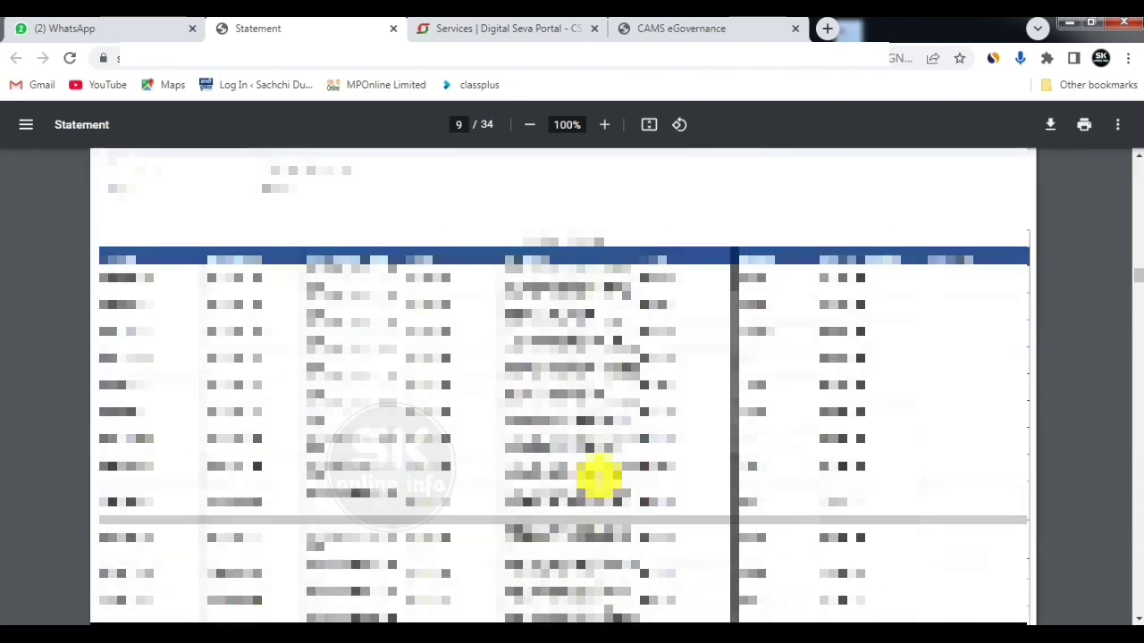
scroll(599, 478, down, 20)
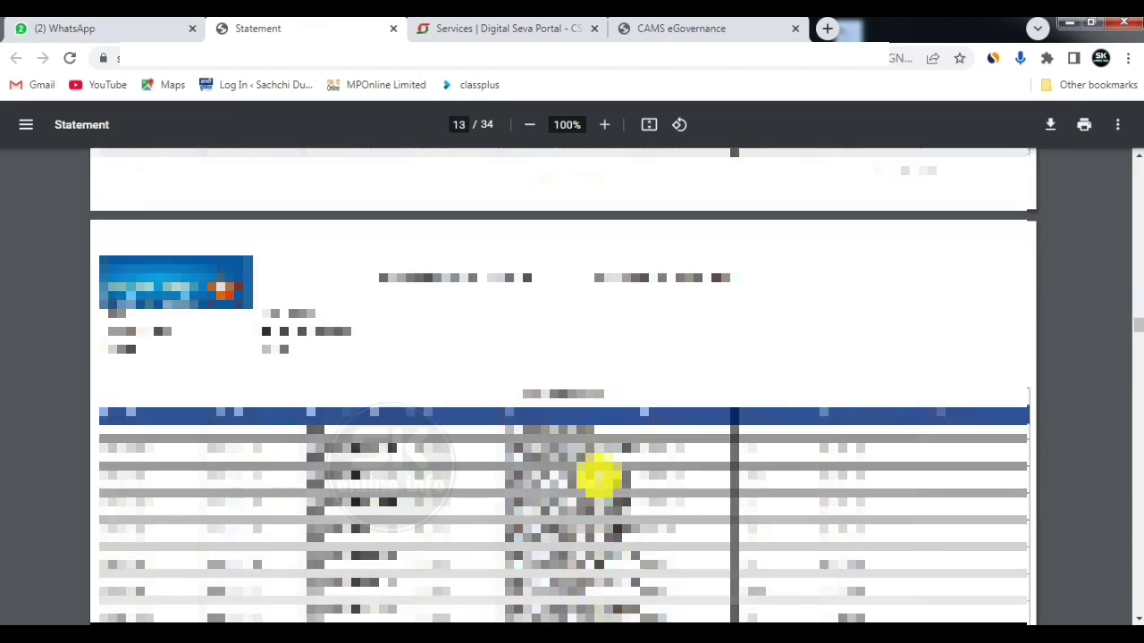
Switch to the Digital Seva Portal's dashboard, close the Public App notice and postpone the VLE attendance update.
key(ctrl+Tab)
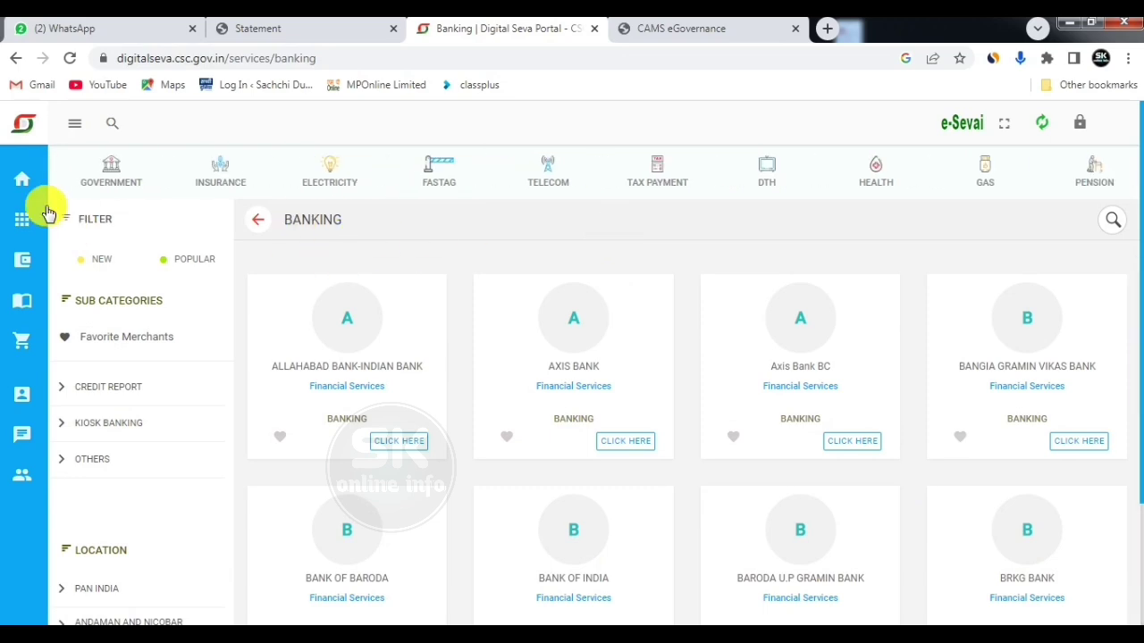
click(24, 186)
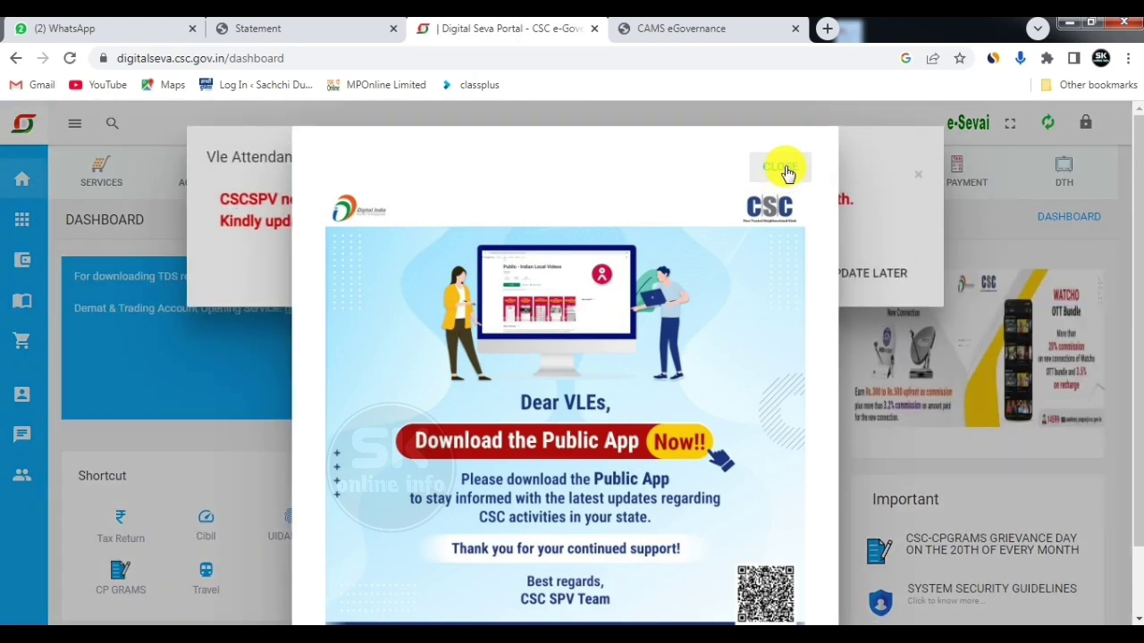
click(785, 168)
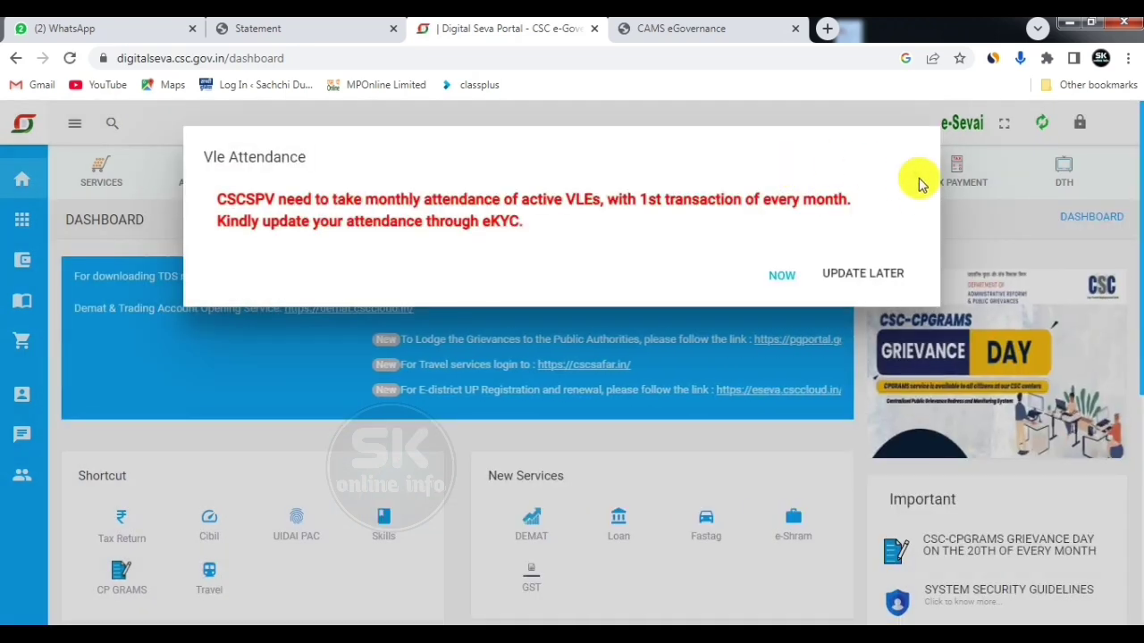
click(868, 278)
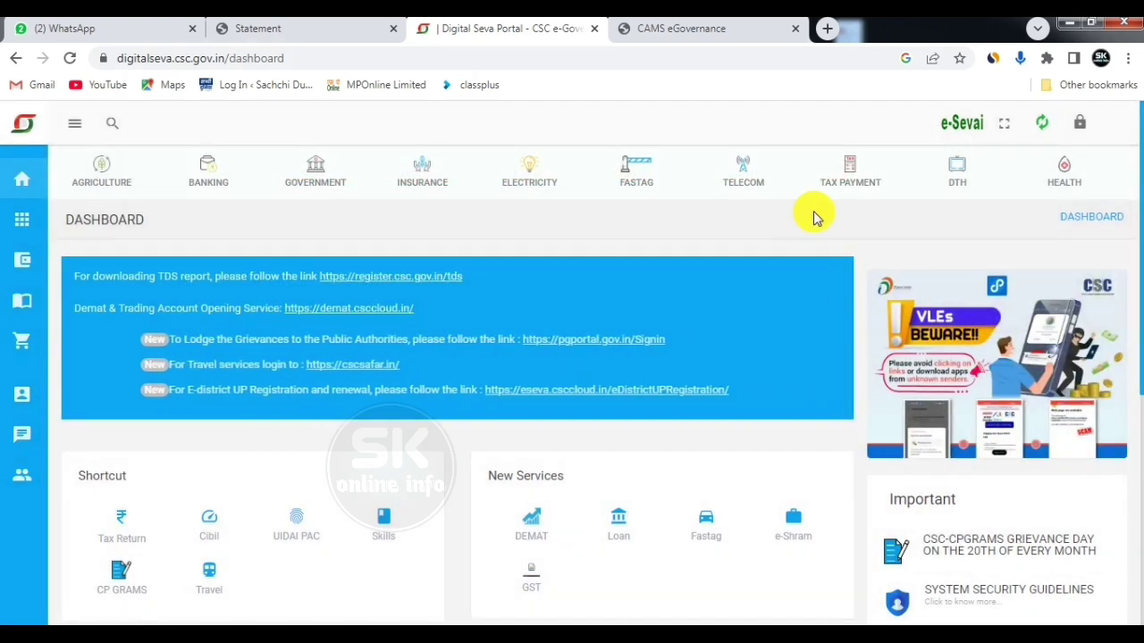
Check the Account Aggregator financial statement purchase under Recent Transactions on the portal dashboard.
scroll(813, 217, down, 3)
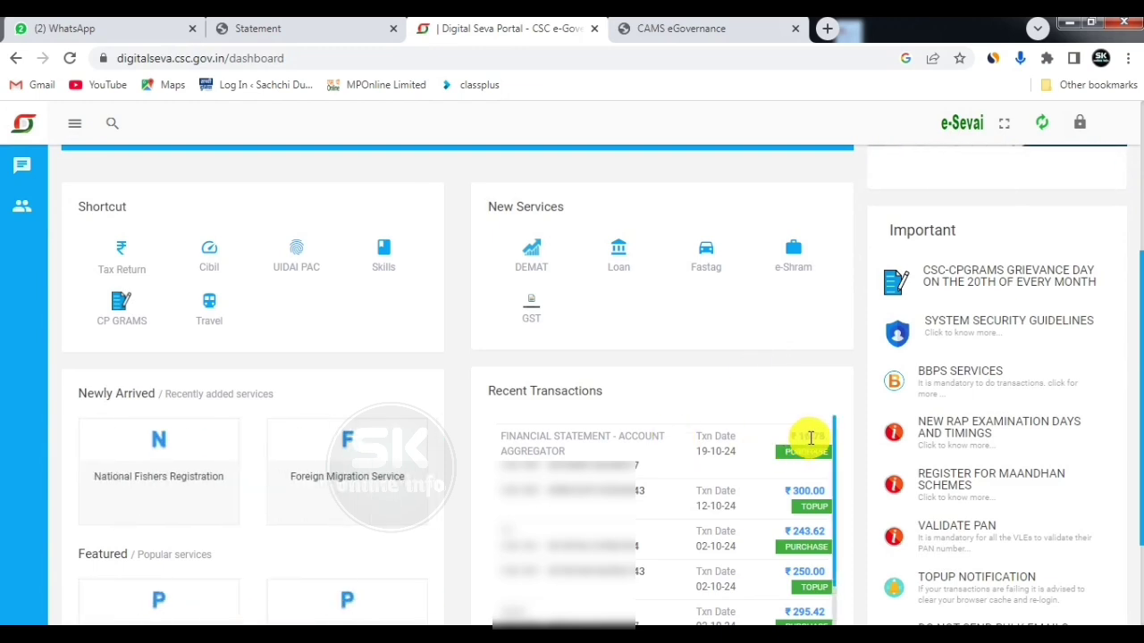
double_click(532, 436)
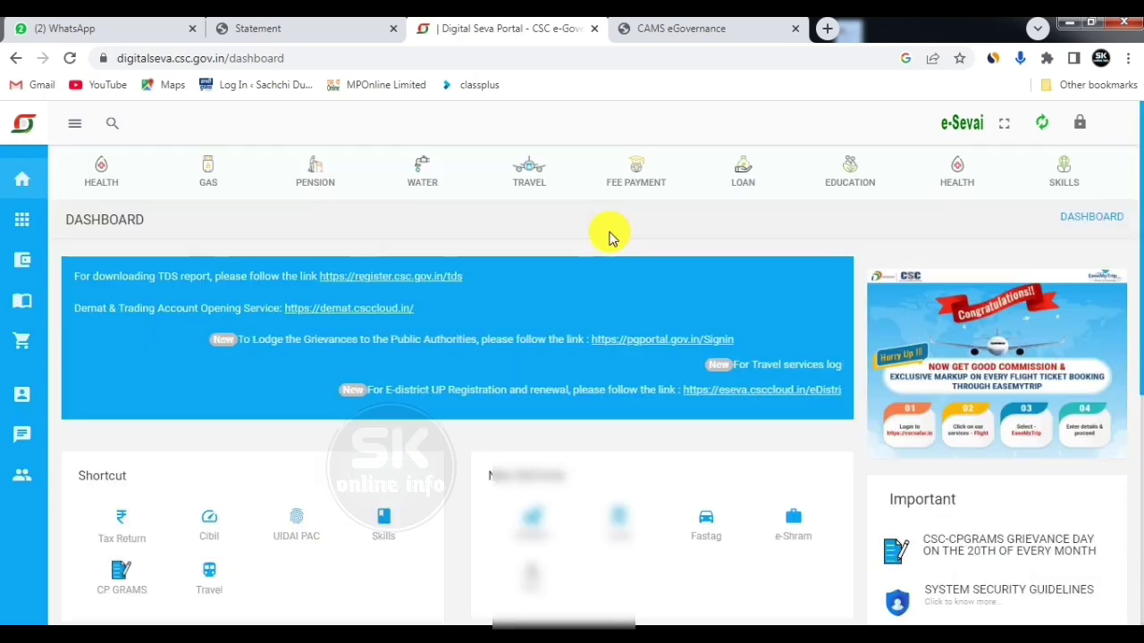
scroll(611, 235, up, 3)
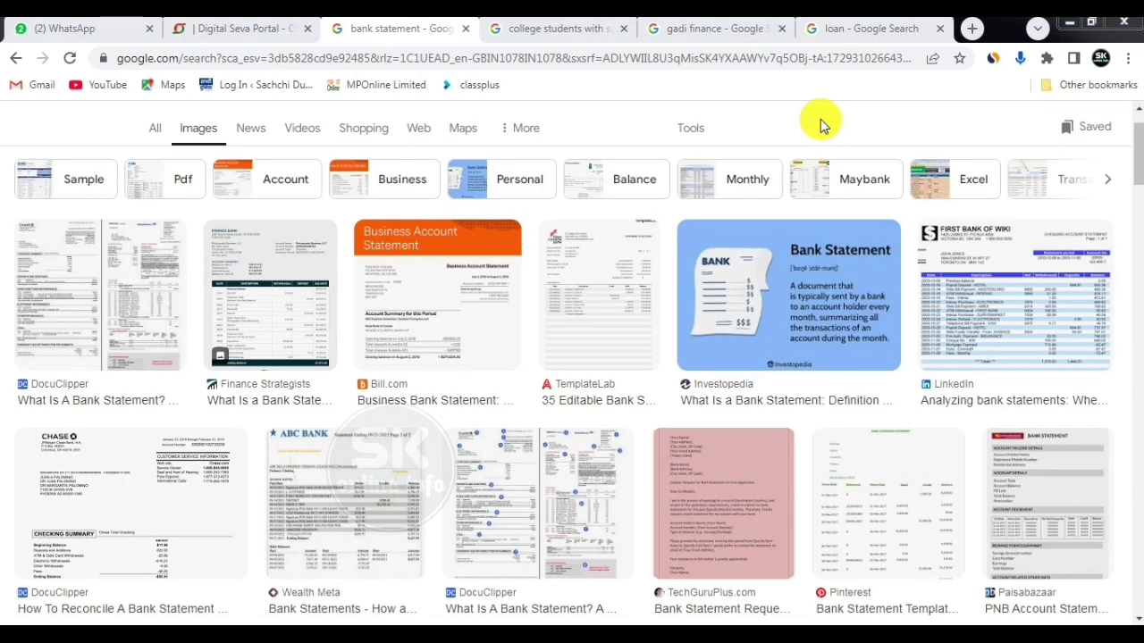
Look through the Google image results for "college students with scholership money".
click(562, 29)
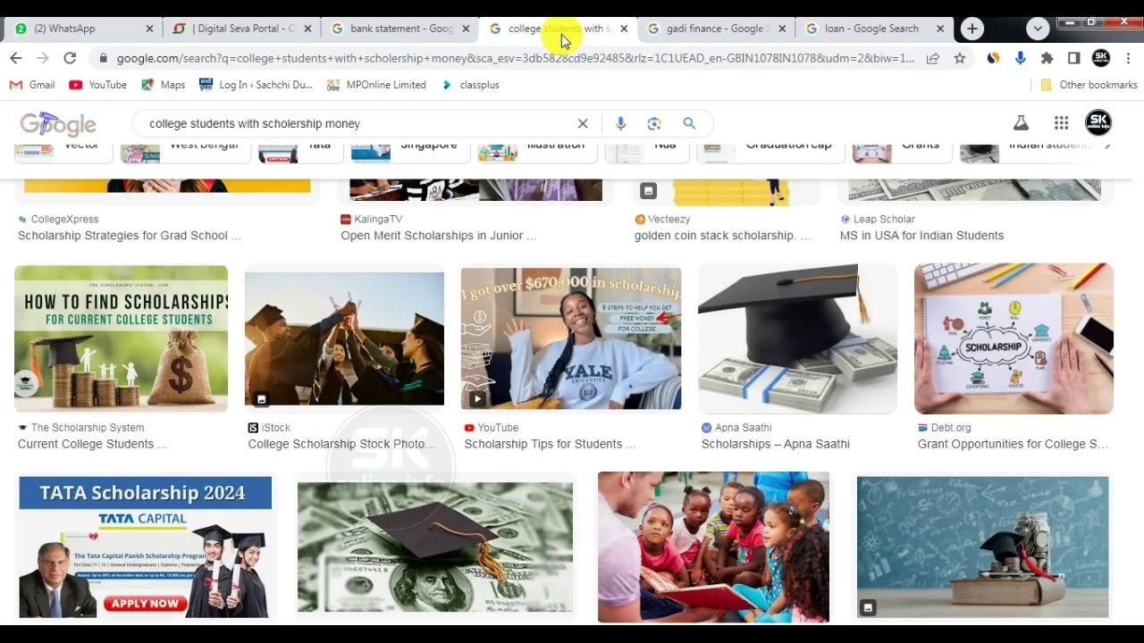
scroll(790, 121, down, 1)
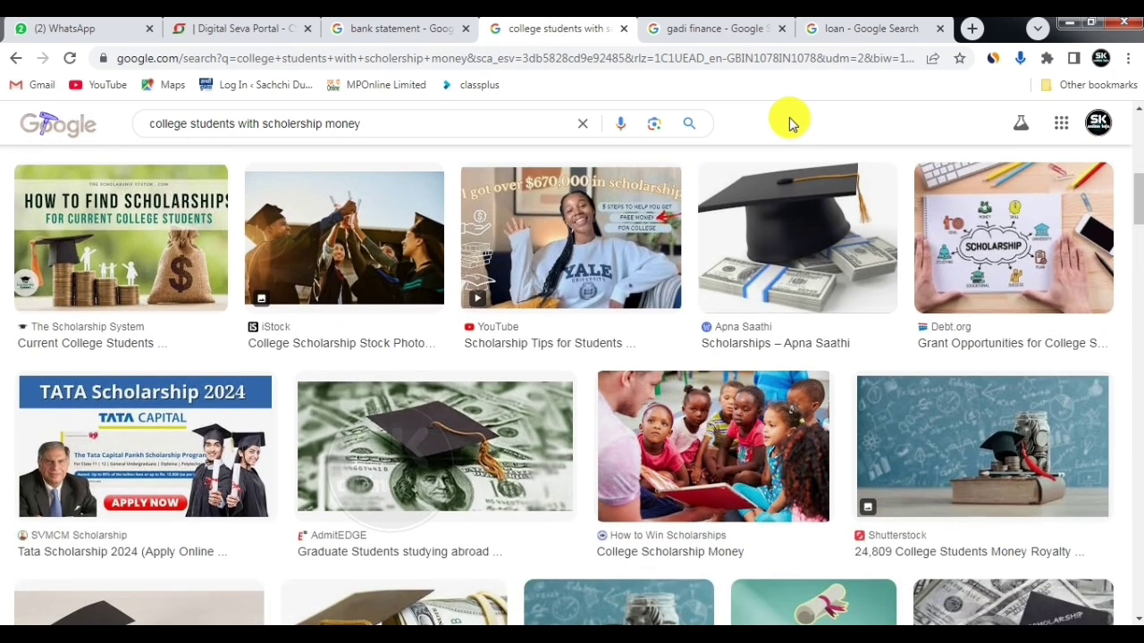
scroll(789, 117, down, 1)
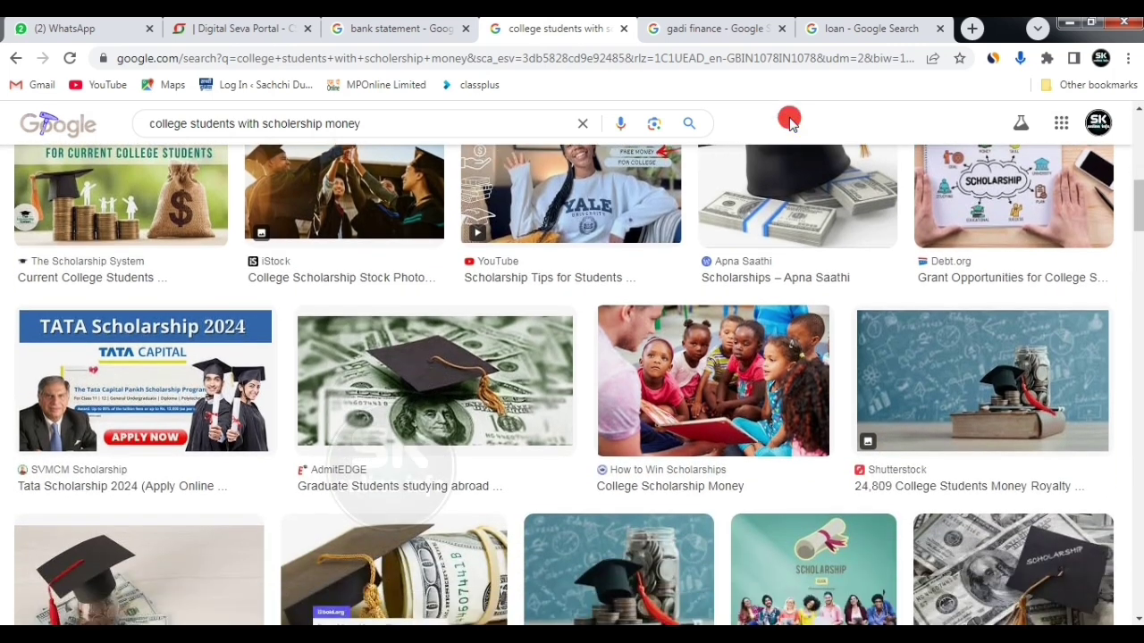
Look through the Google image results for "gadi finance" to view vehicle financing examples.
click(719, 34)
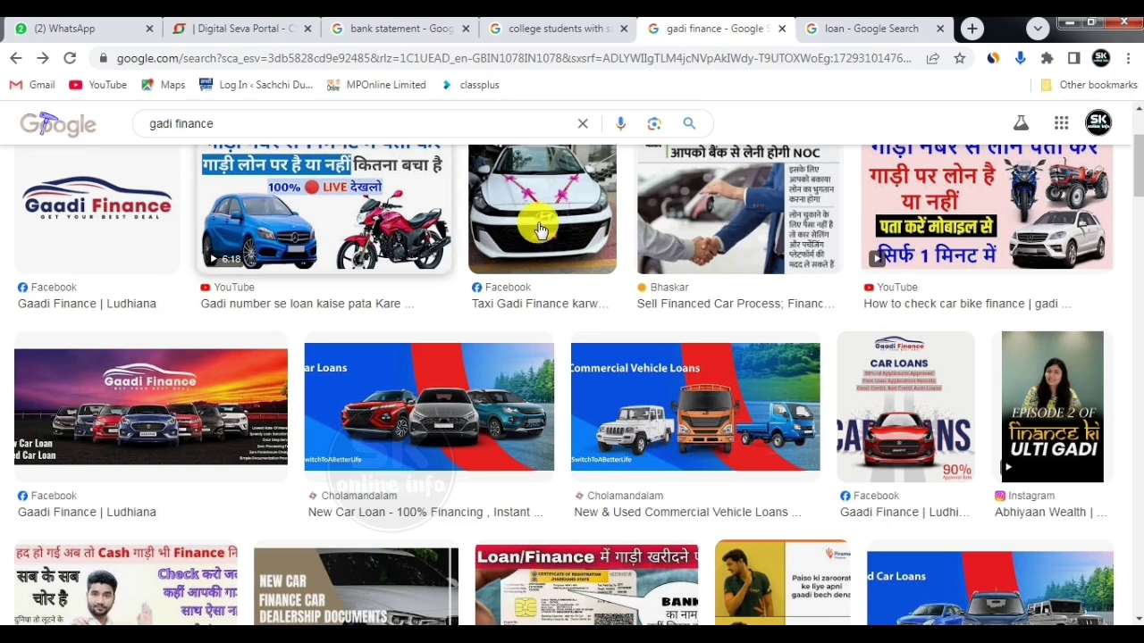
scroll(507, 274, down, 1)
scroll(507, 274, down, 1)
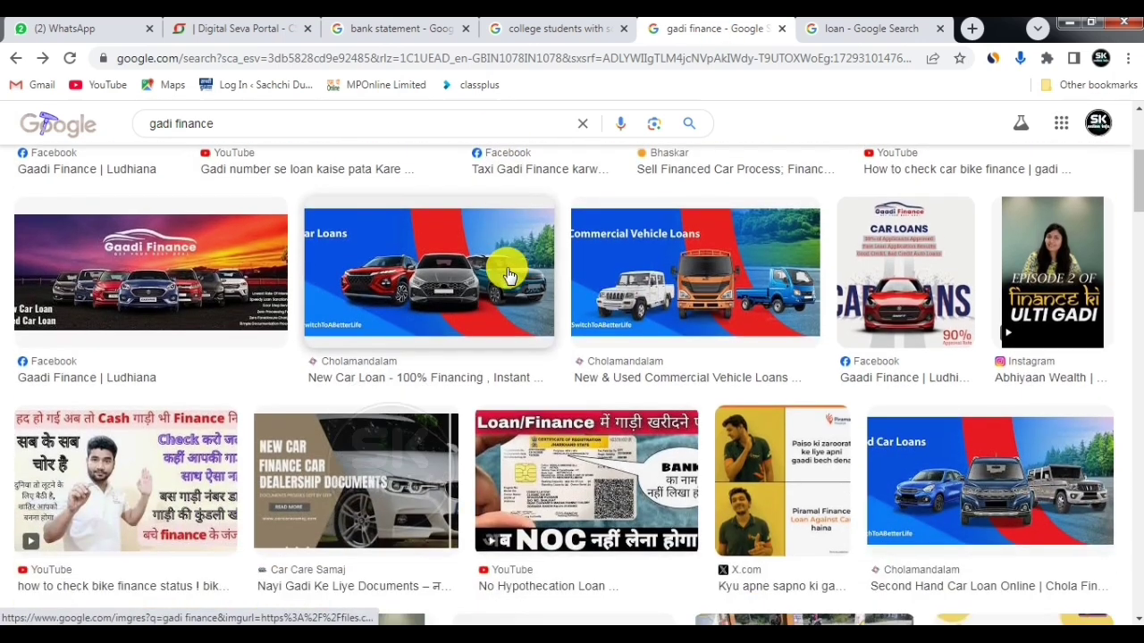
scroll(507, 273, down, 2)
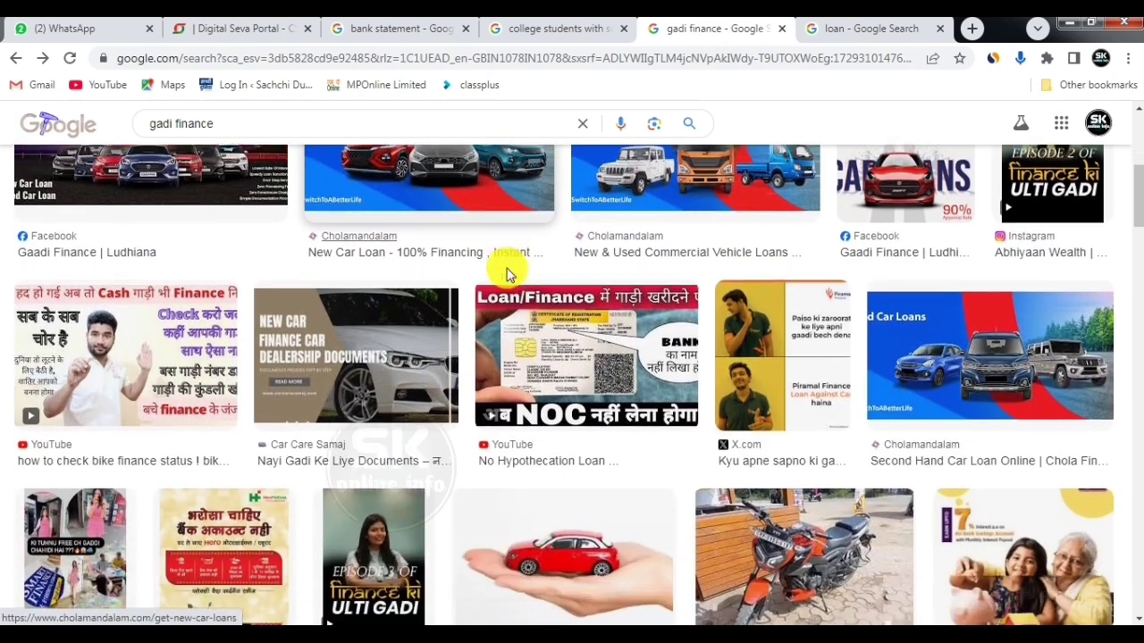
scroll(508, 274, down, 3)
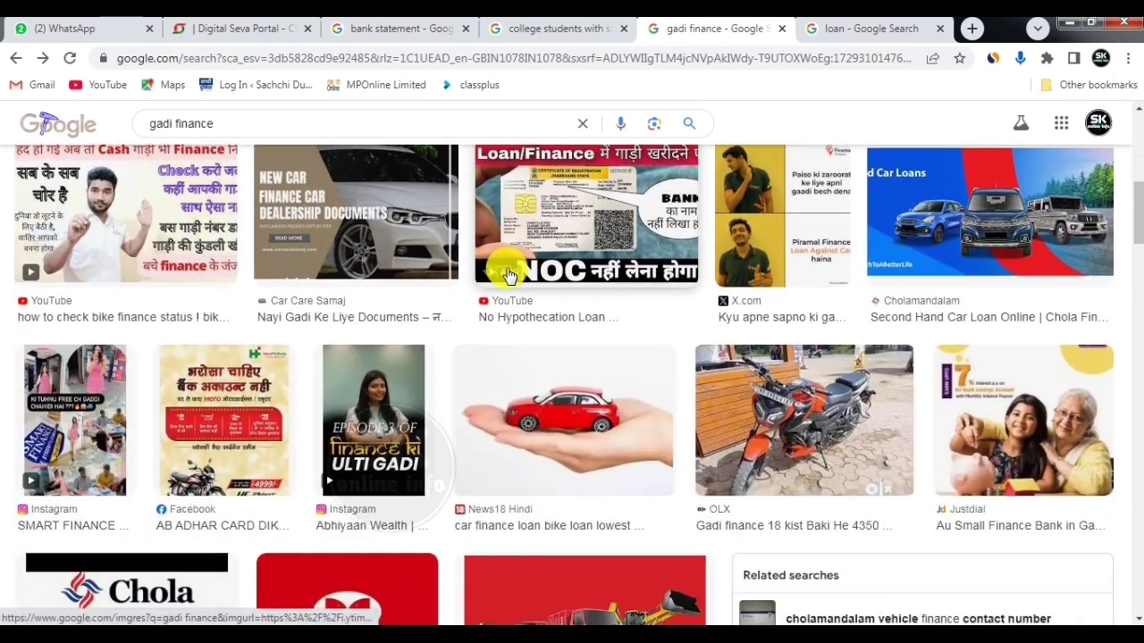
Look through the Google image results for "loan" to view home, personal and business loan examples.
click(879, 29)
scroll(621, 284, down, 1)
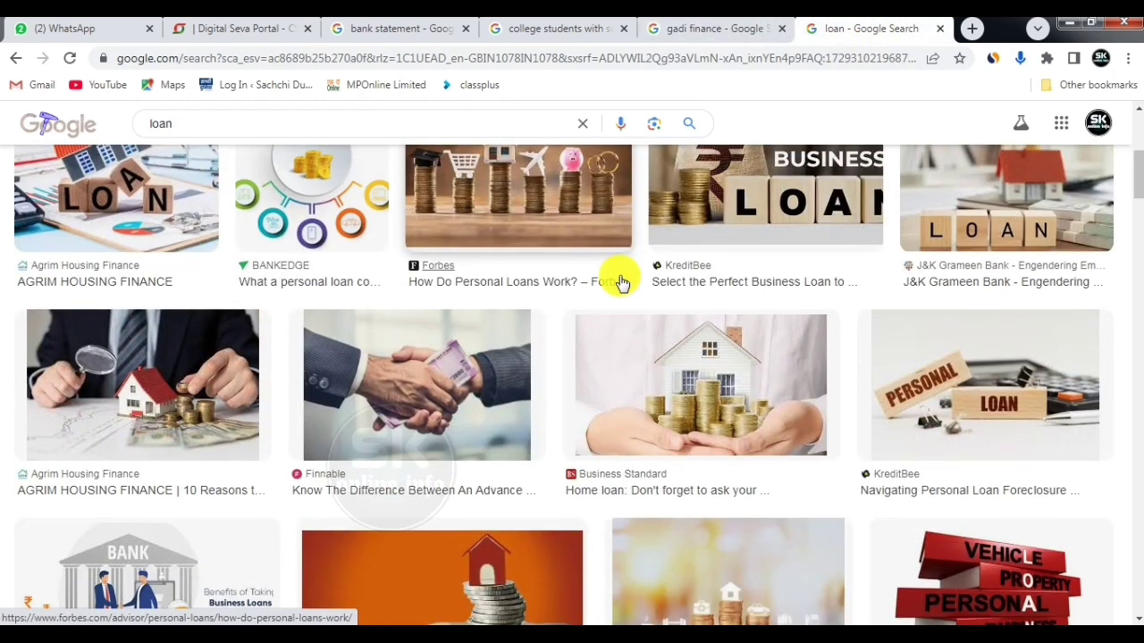
scroll(621, 283, down, 1)
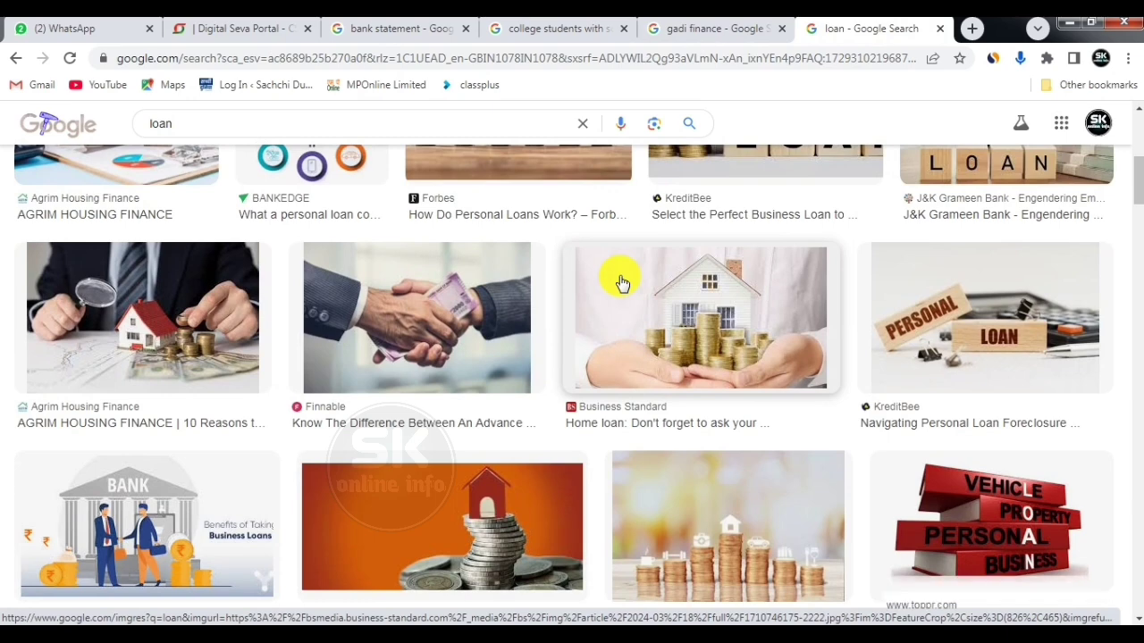
scroll(621, 283, down, 3)
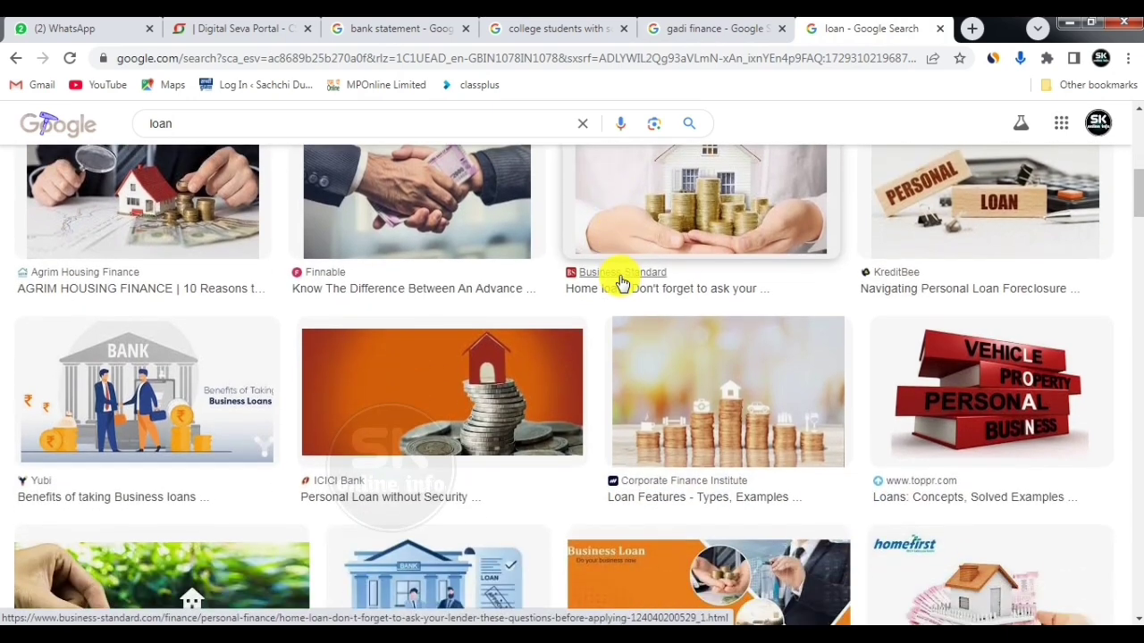
scroll(621, 283, up, 3)
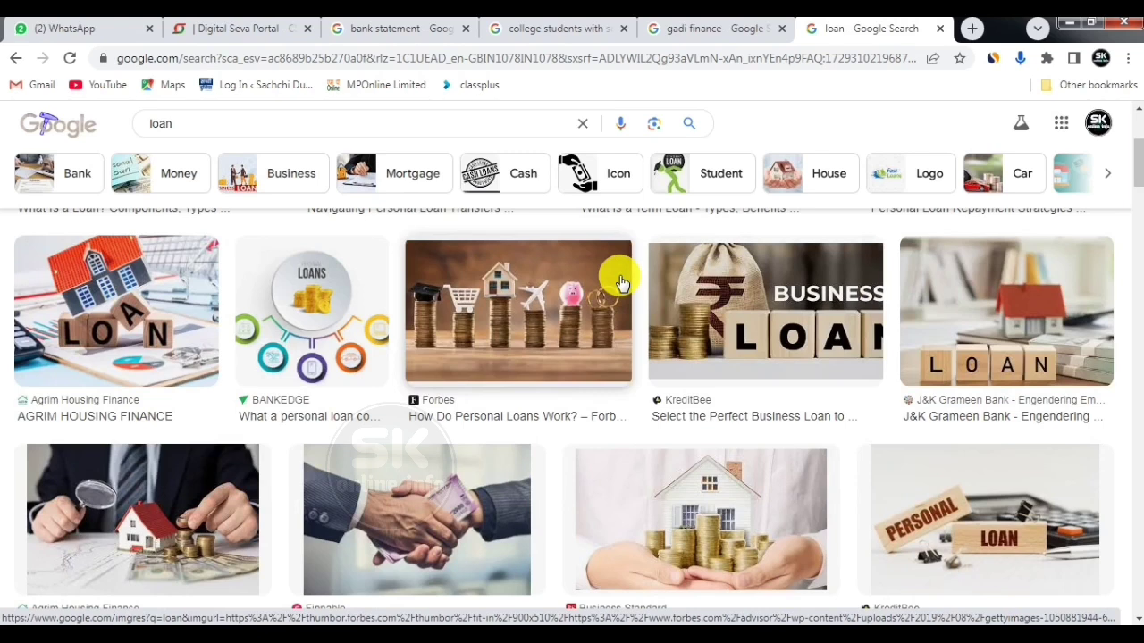
scroll(621, 283, up, 1)
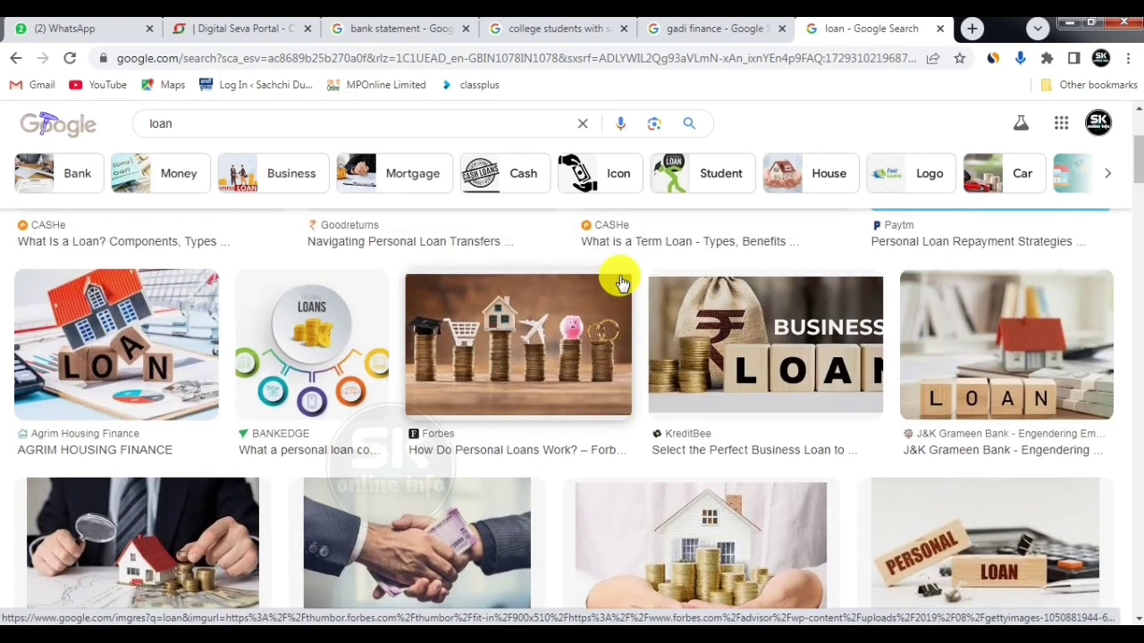